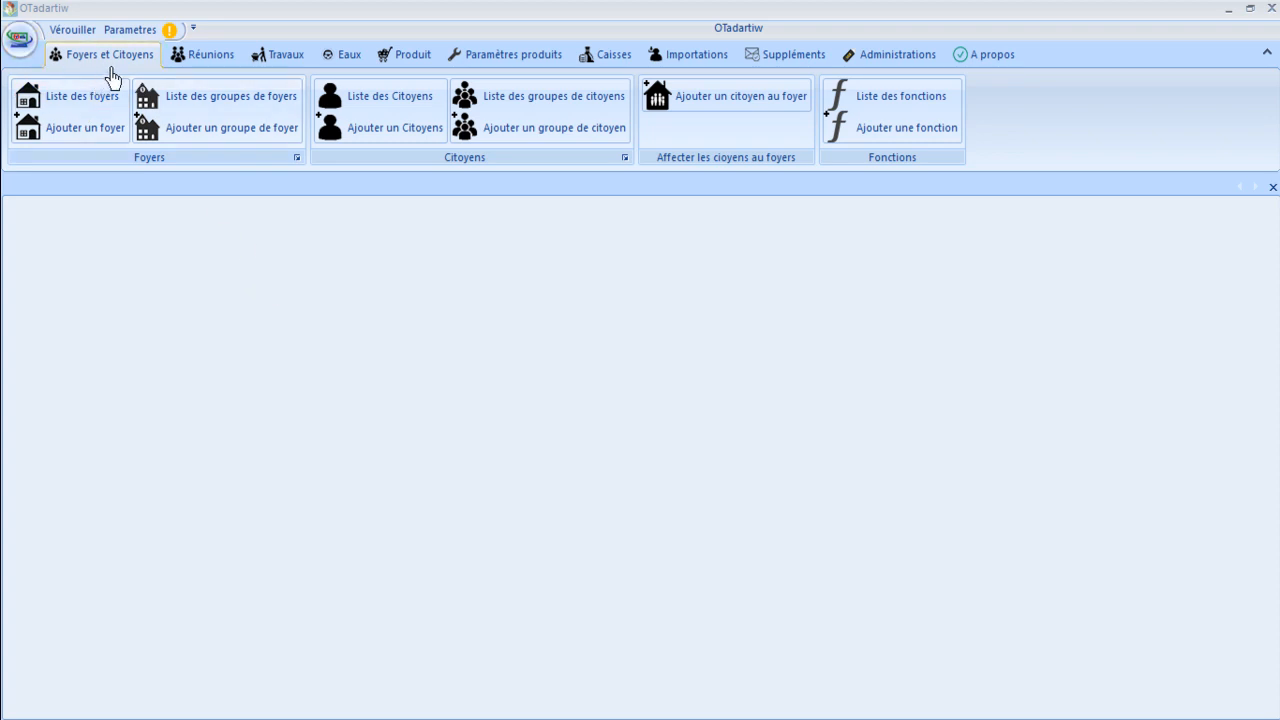
Open the Liste des foyers grid showing all 905 households.
{"action": "left_click", "coordinate": [97, 100]}
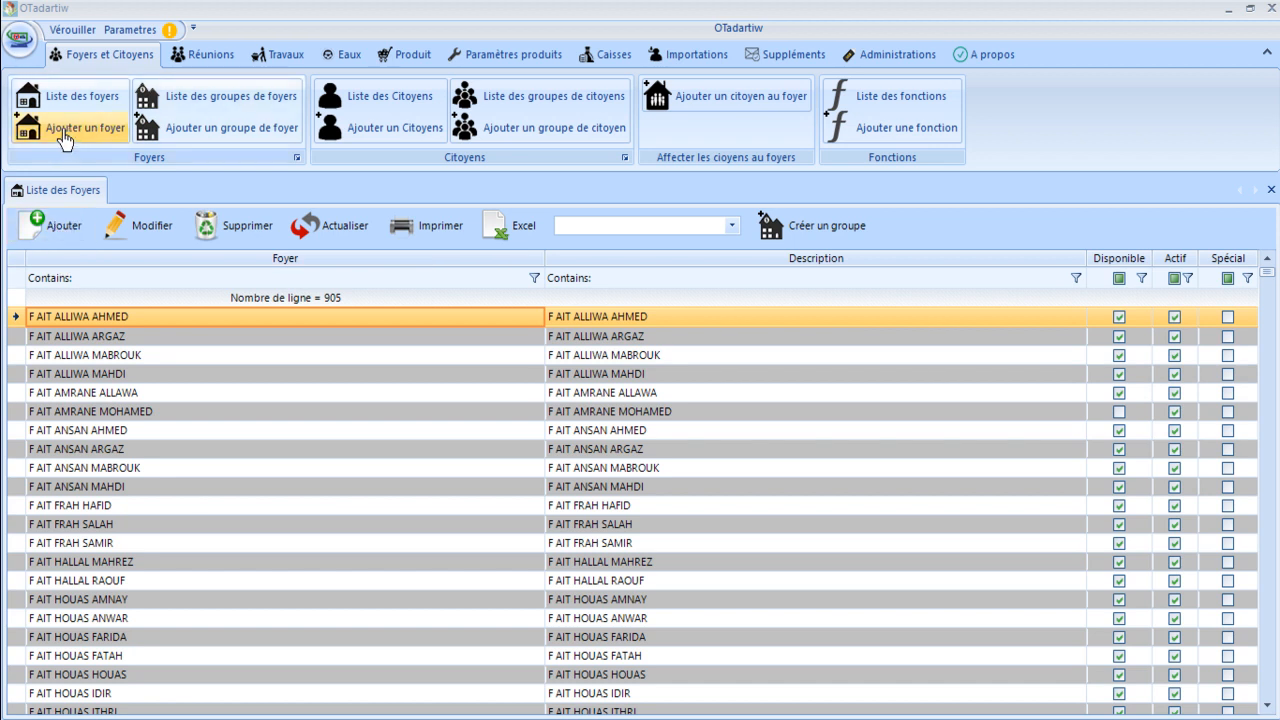
Add a new household with its name typed in Foyer, save it and confirm success.
{"action": "left_click", "coordinate": [66, 227]}
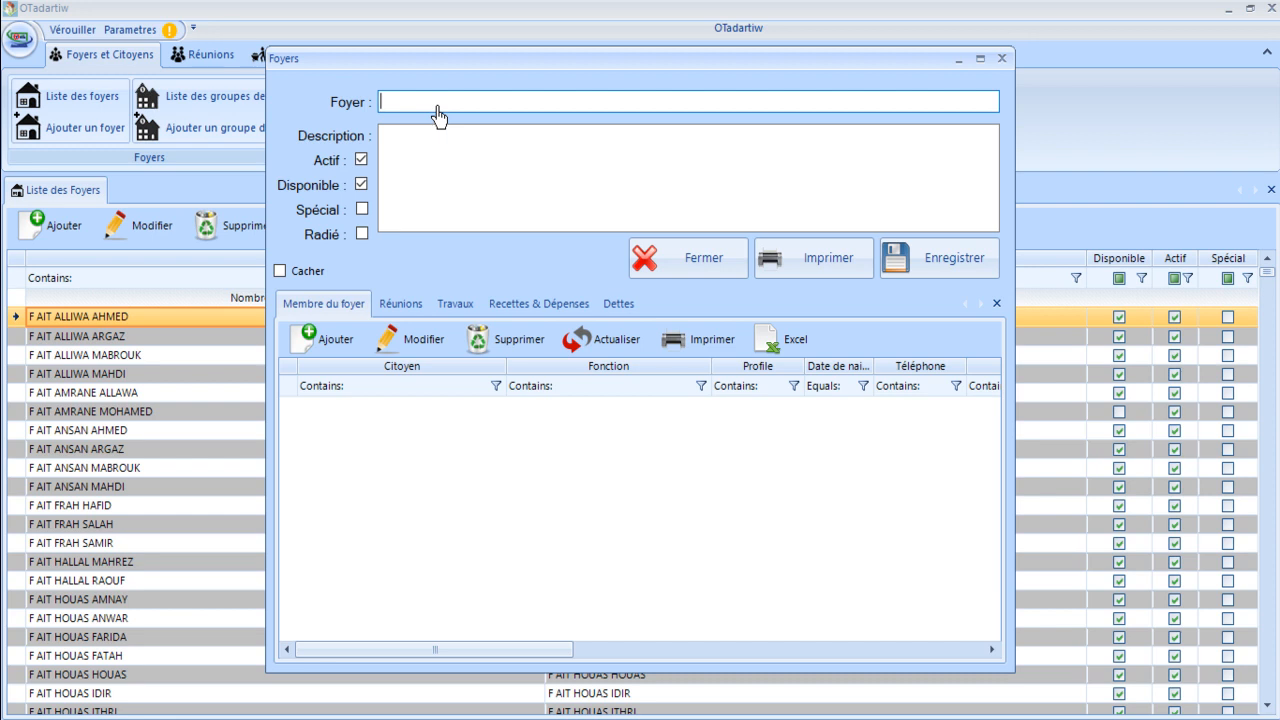
{"action": "type", "text": "F"}
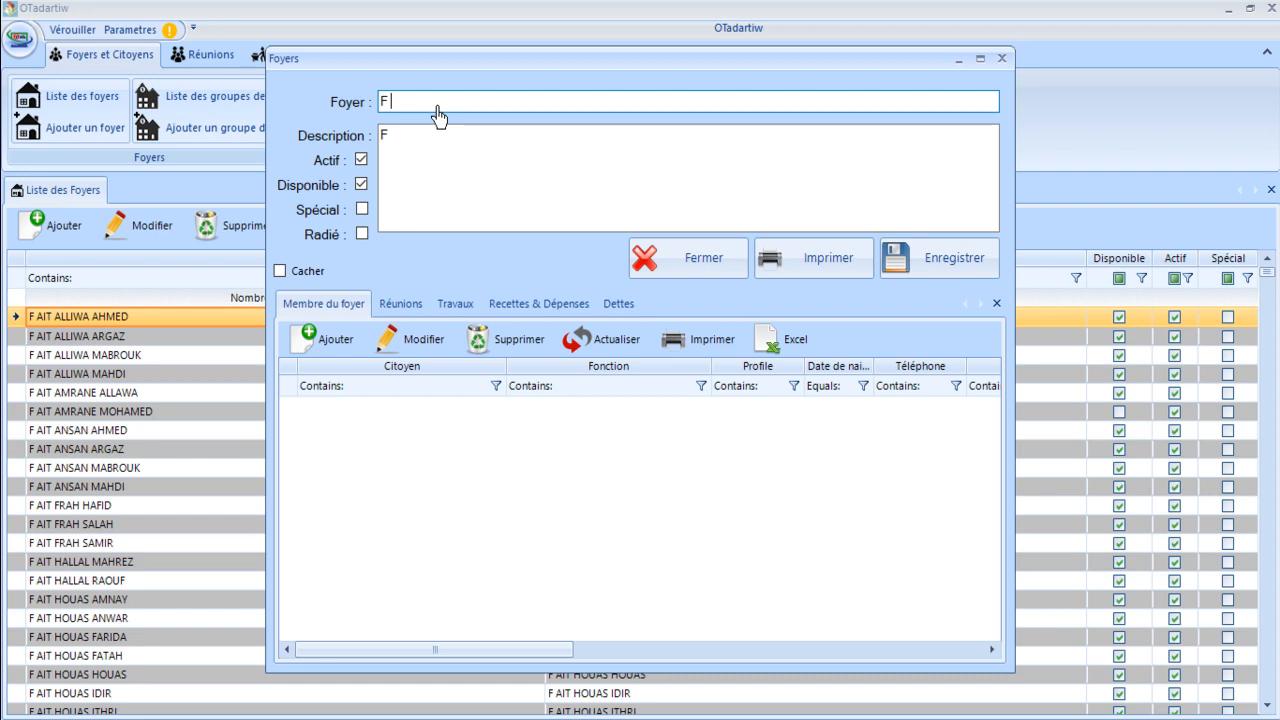
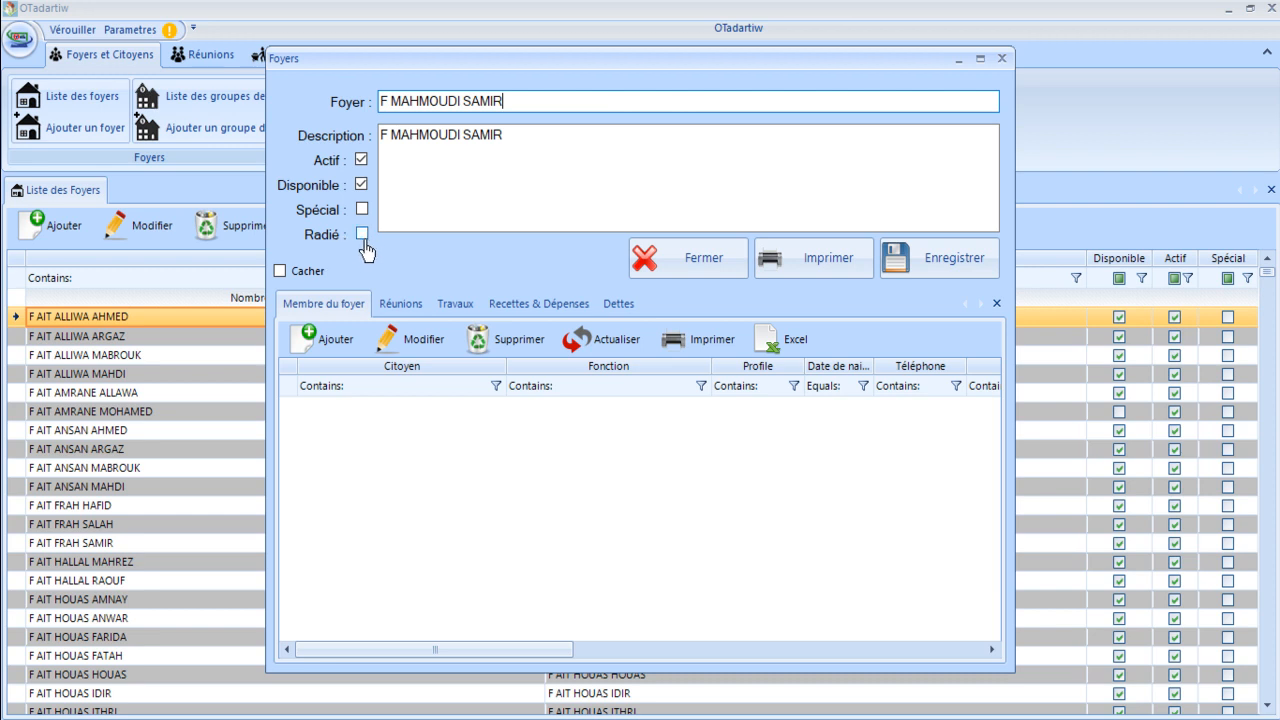
{"action": "left_click", "coordinate": [466, 191]}
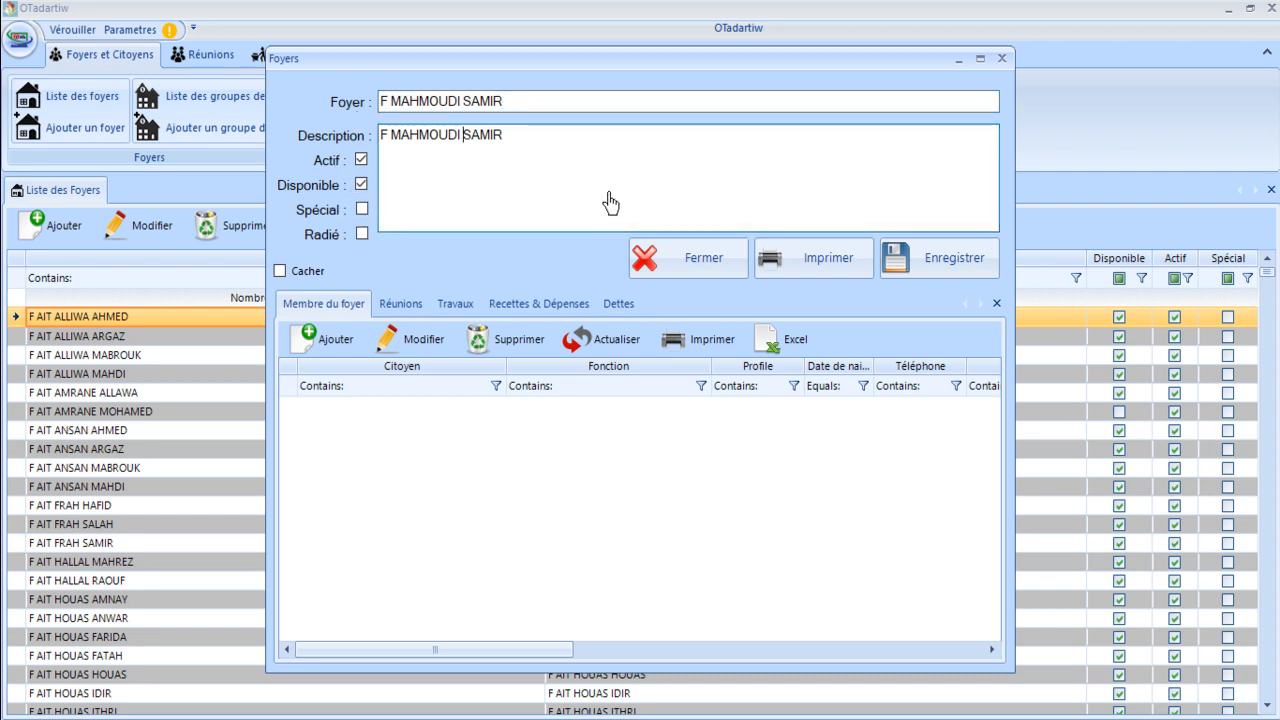
{"action": "left_click", "coordinate": [913, 262]}
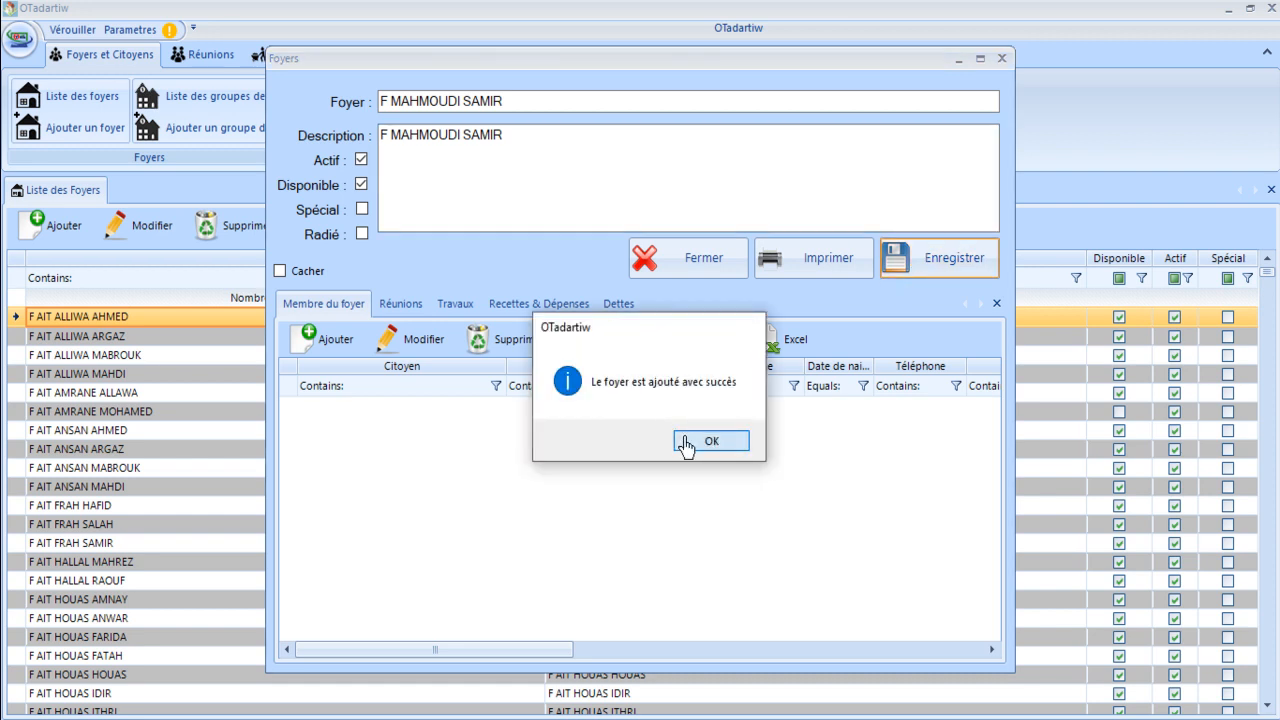
{"action": "left_click", "coordinate": [686, 445]}
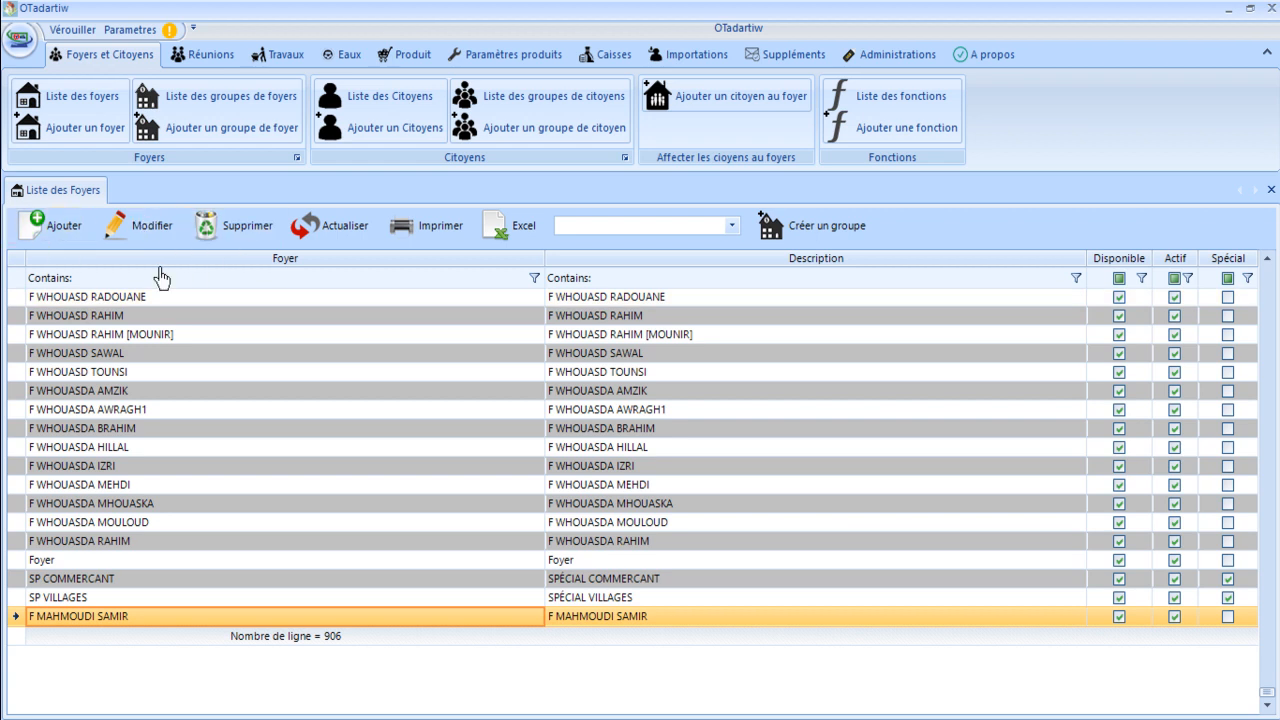
Edit the new household, append 'A' to its name, and save the change.
{"action": "double_click", "coordinate": [244, 616]}
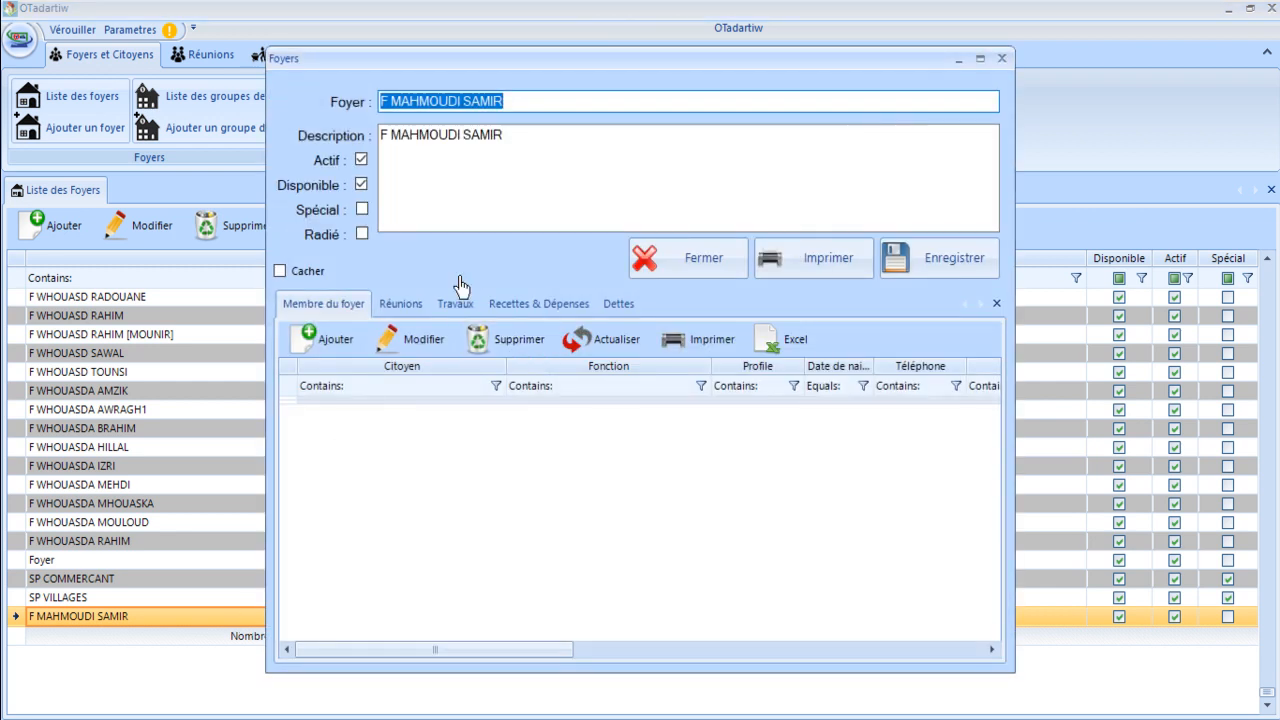
{"action": "left_click", "coordinate": [657, 259]}
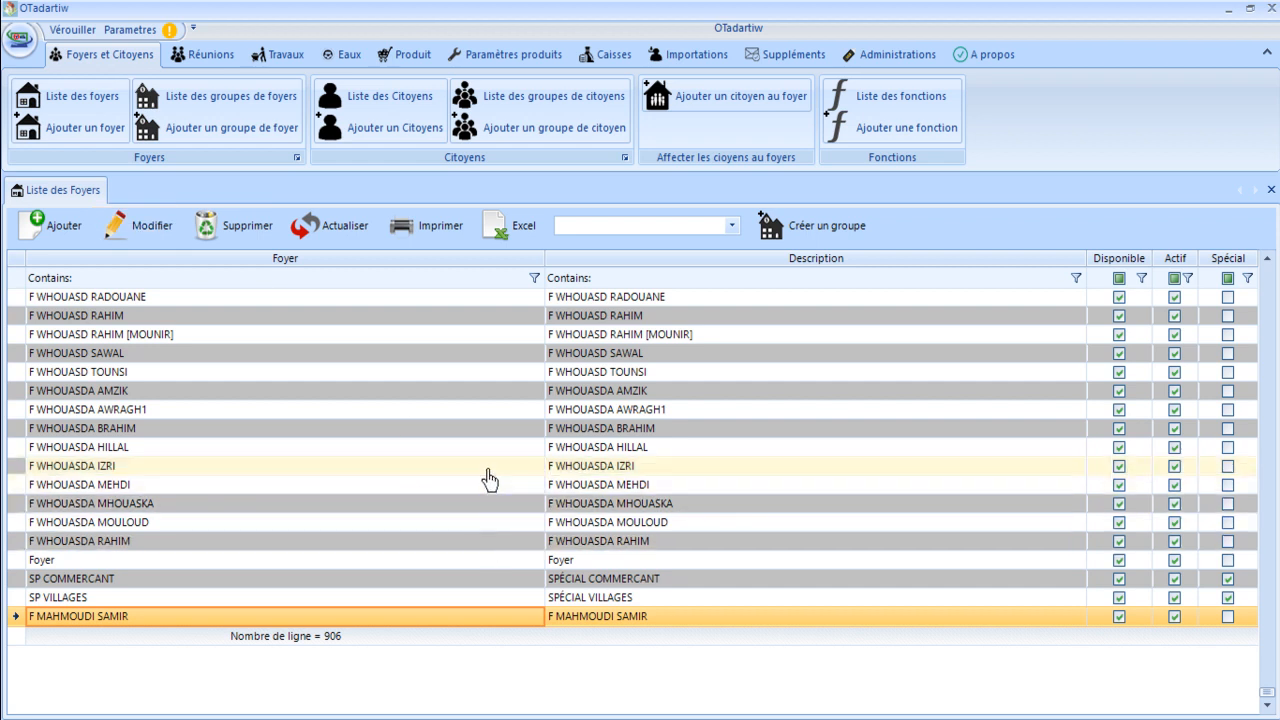
{"action": "left_click", "coordinate": [152, 226]}
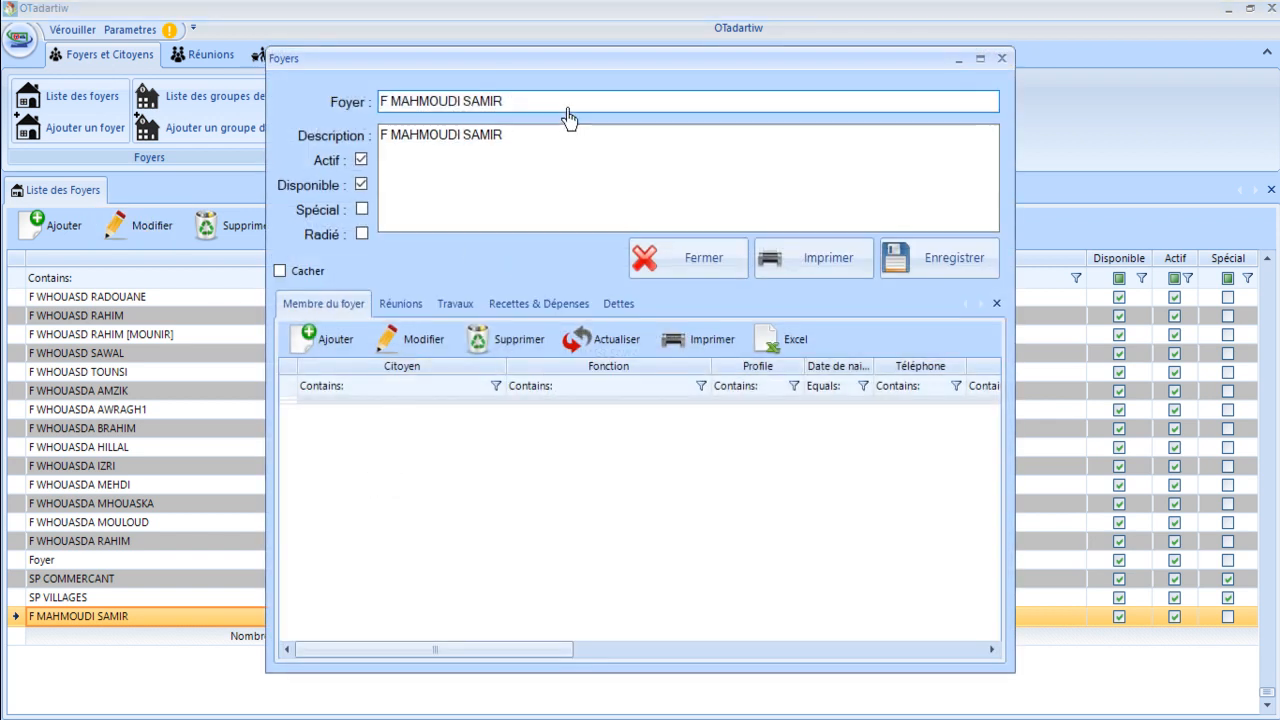
{"action": "type", "text": "A"}
{"action": "left_click", "coordinate": [900, 257]}
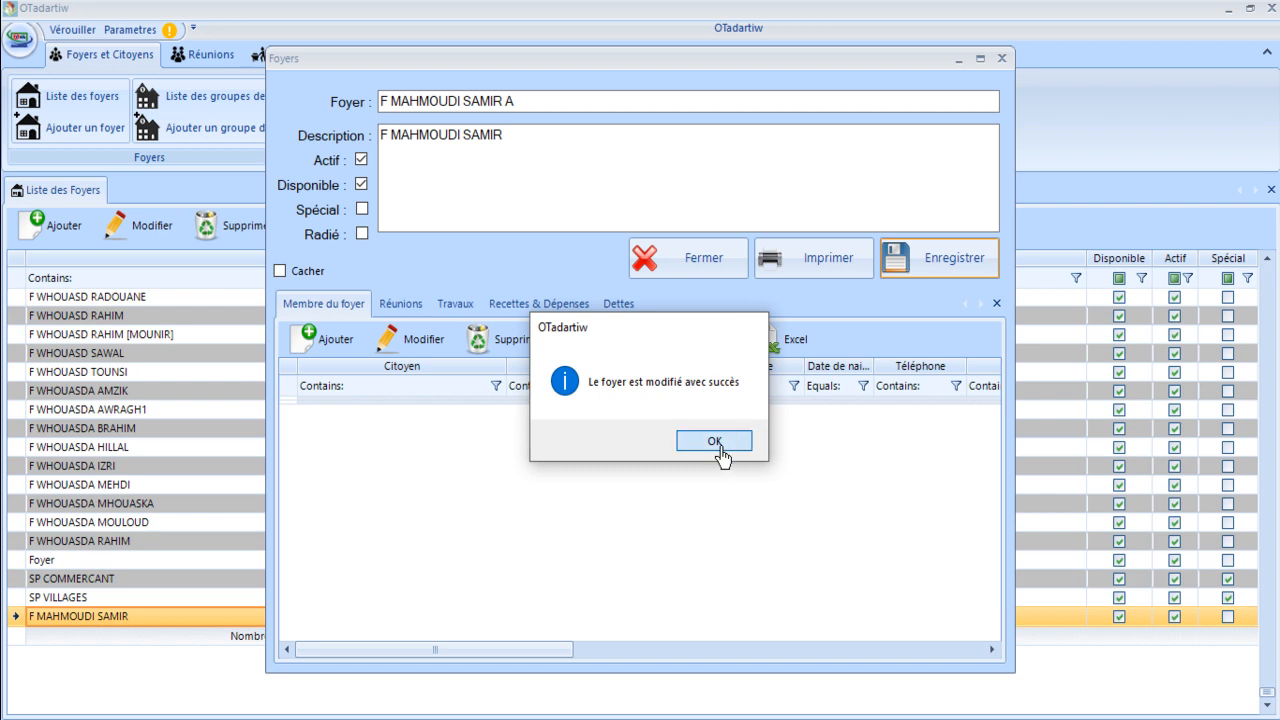
{"action": "left_click", "coordinate": [727, 453]}
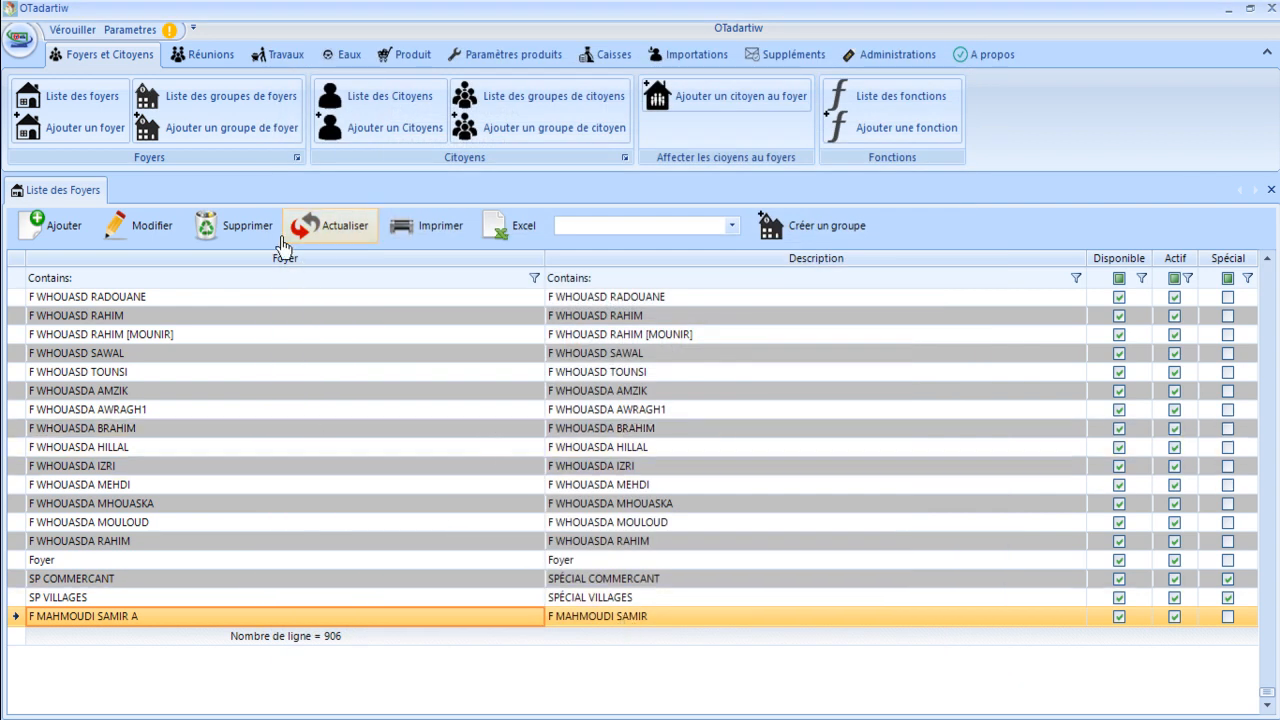
Filter the Foyer column for the new household and delete it, confirming with Oui.
{"action": "left_click", "coordinate": [323, 245]}
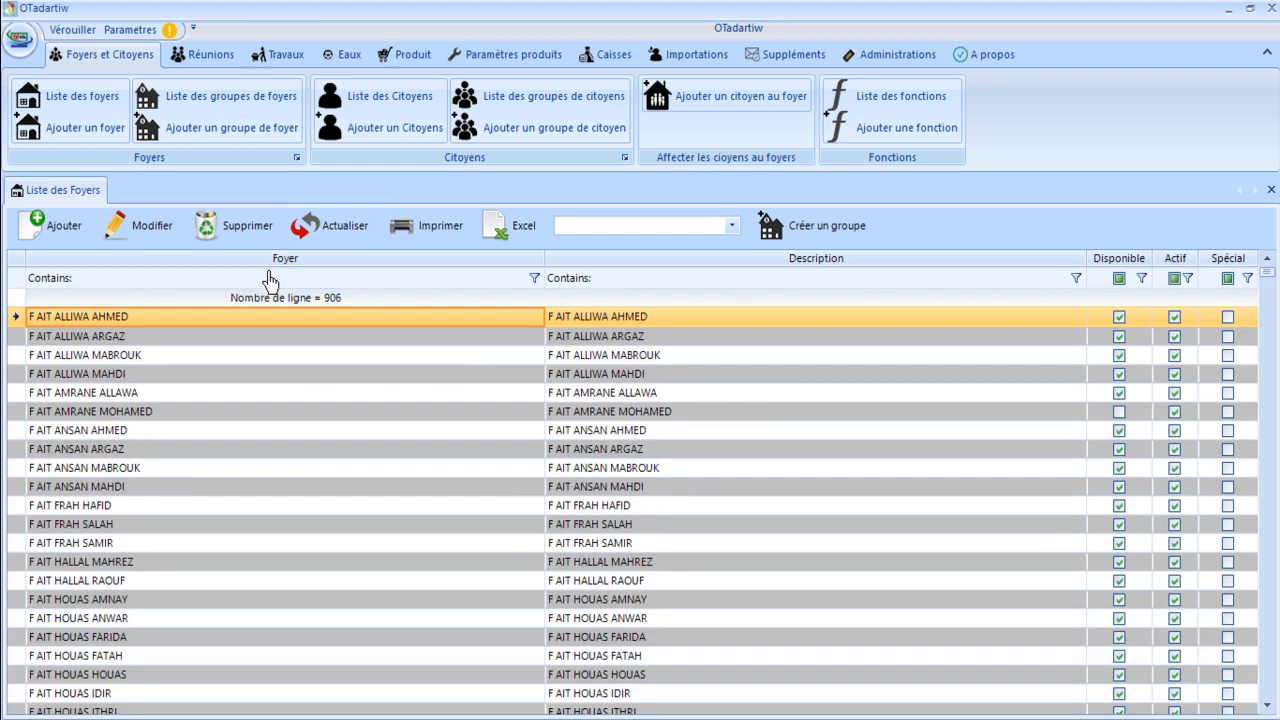
{"action": "left_click", "coordinate": [288, 285]}
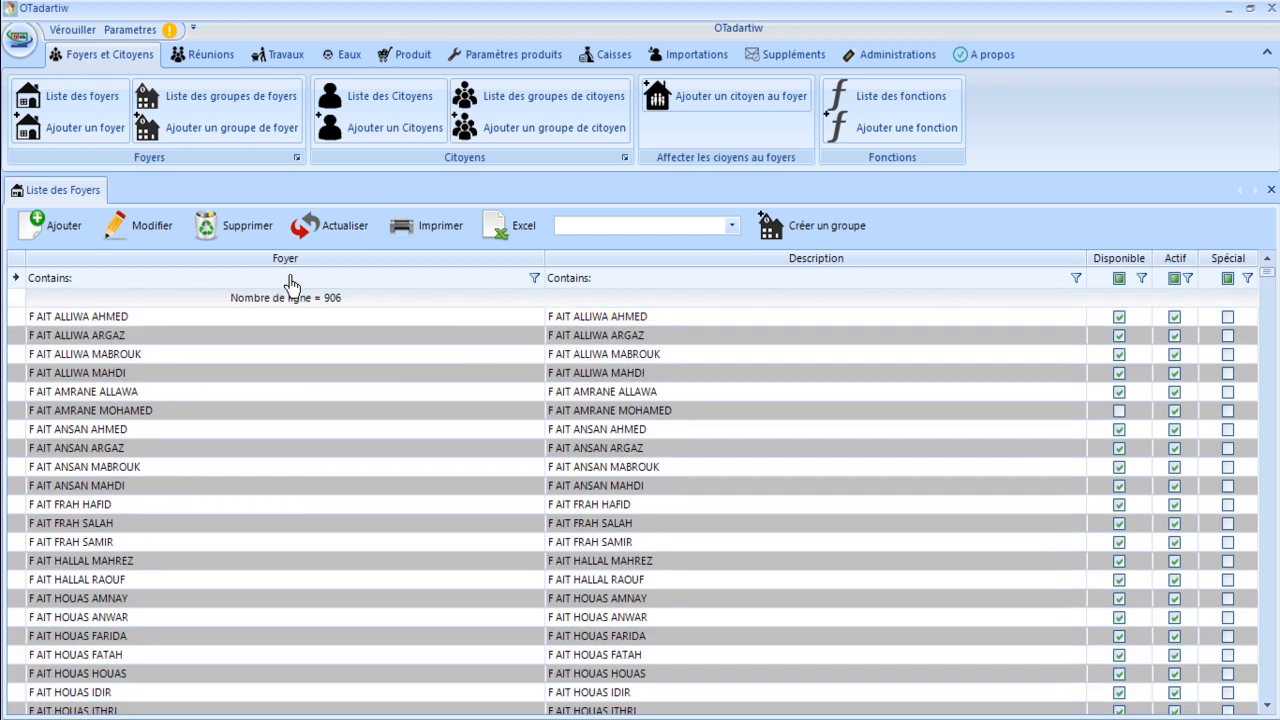
{"action": "type", "text": "mahmou"}
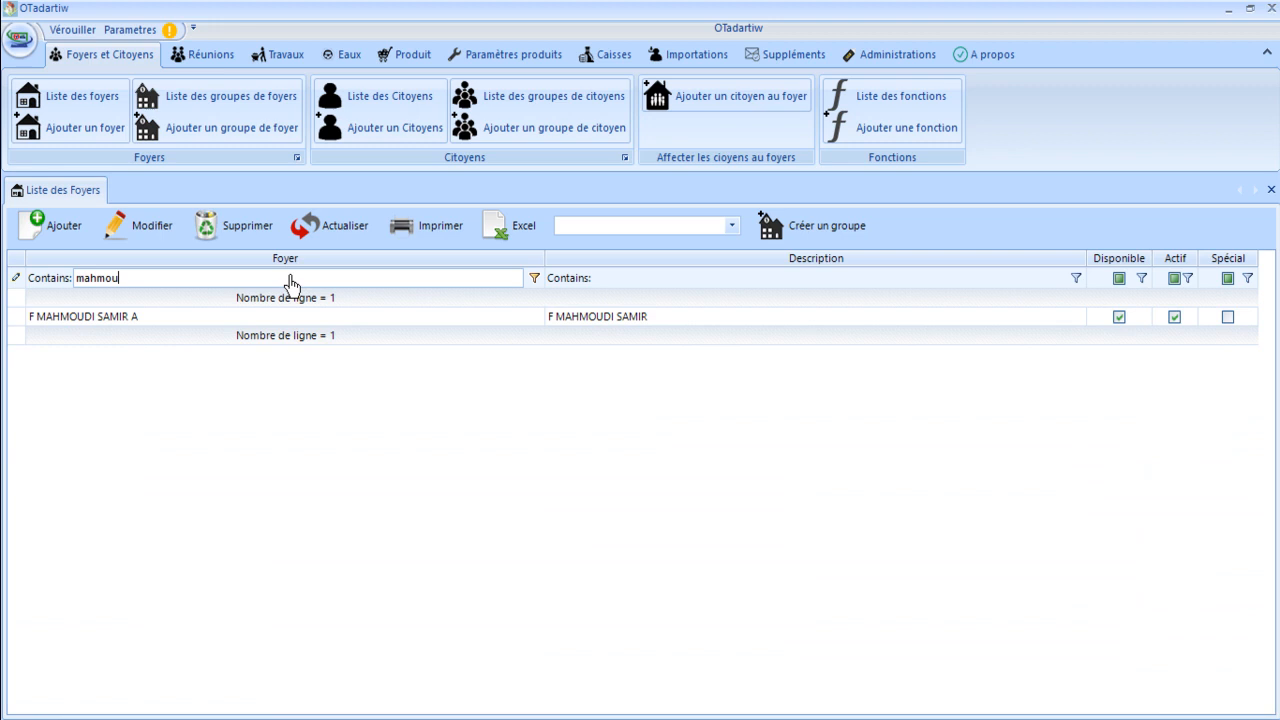
{"action": "left_click", "coordinate": [187, 322]}
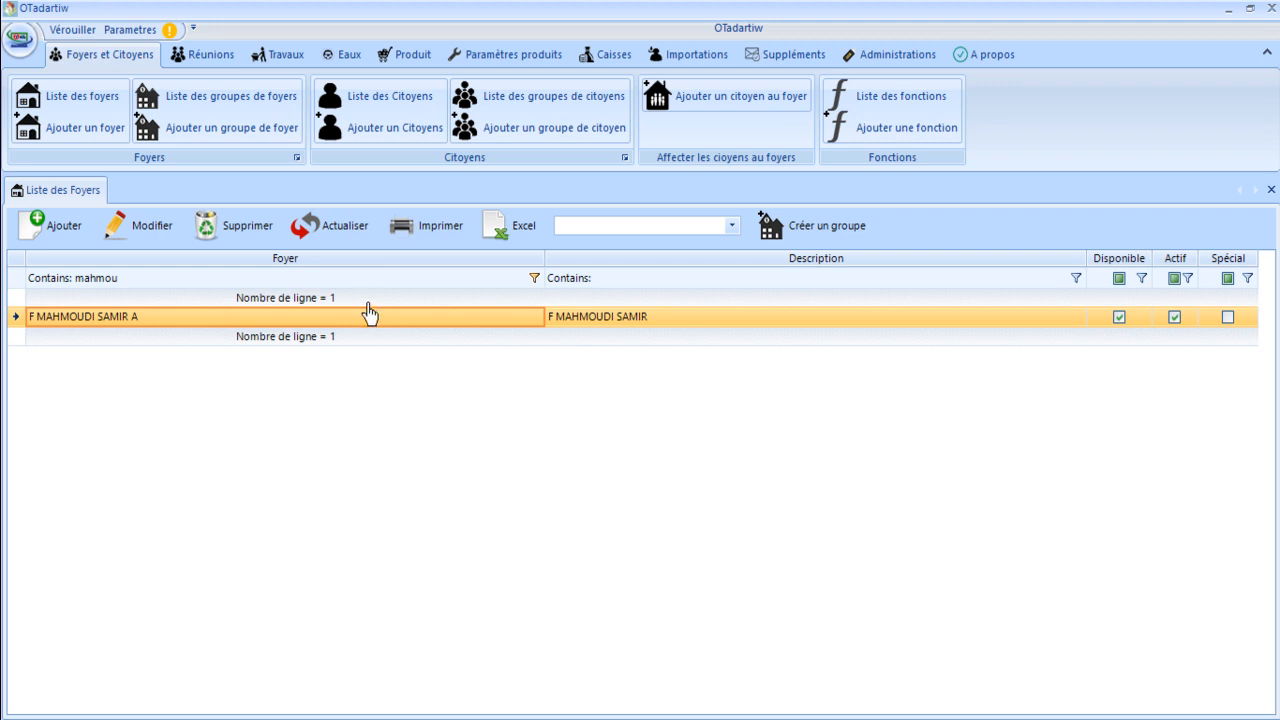
{"action": "left_click", "coordinate": [238, 285]}
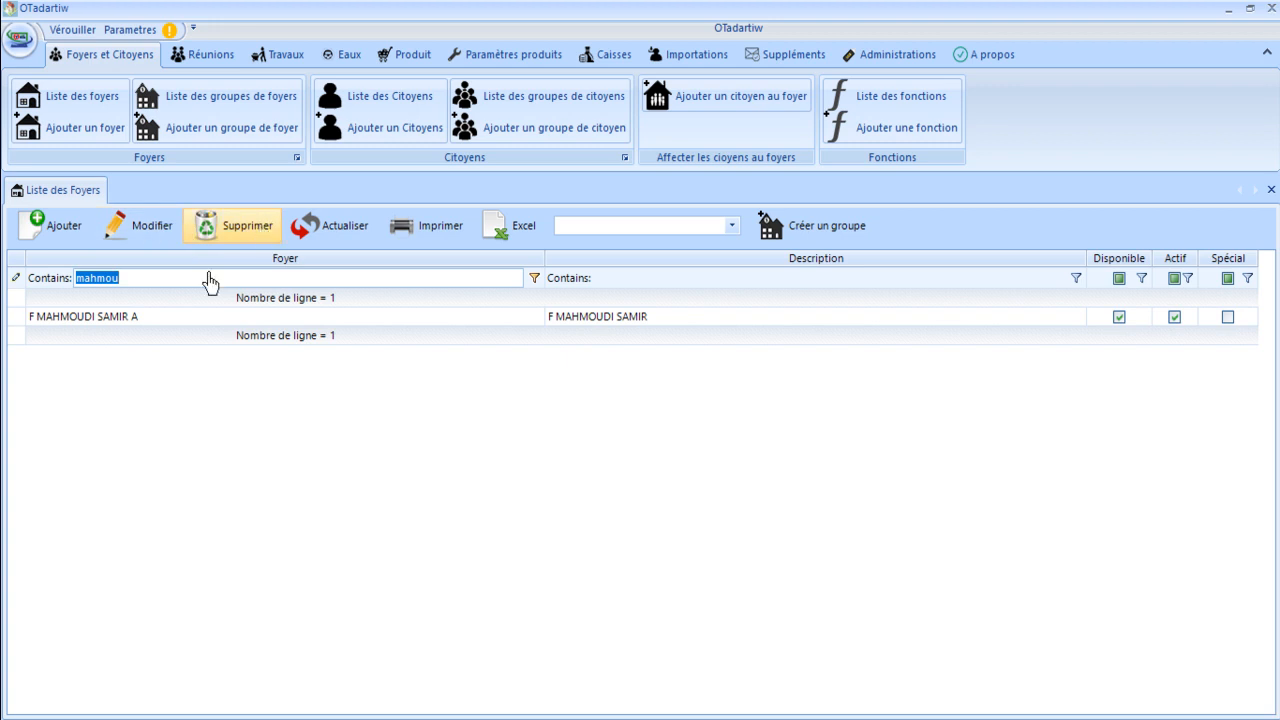
{"action": "left_click", "coordinate": [162, 318]}
{"action": "left_click", "coordinate": [229, 248]}
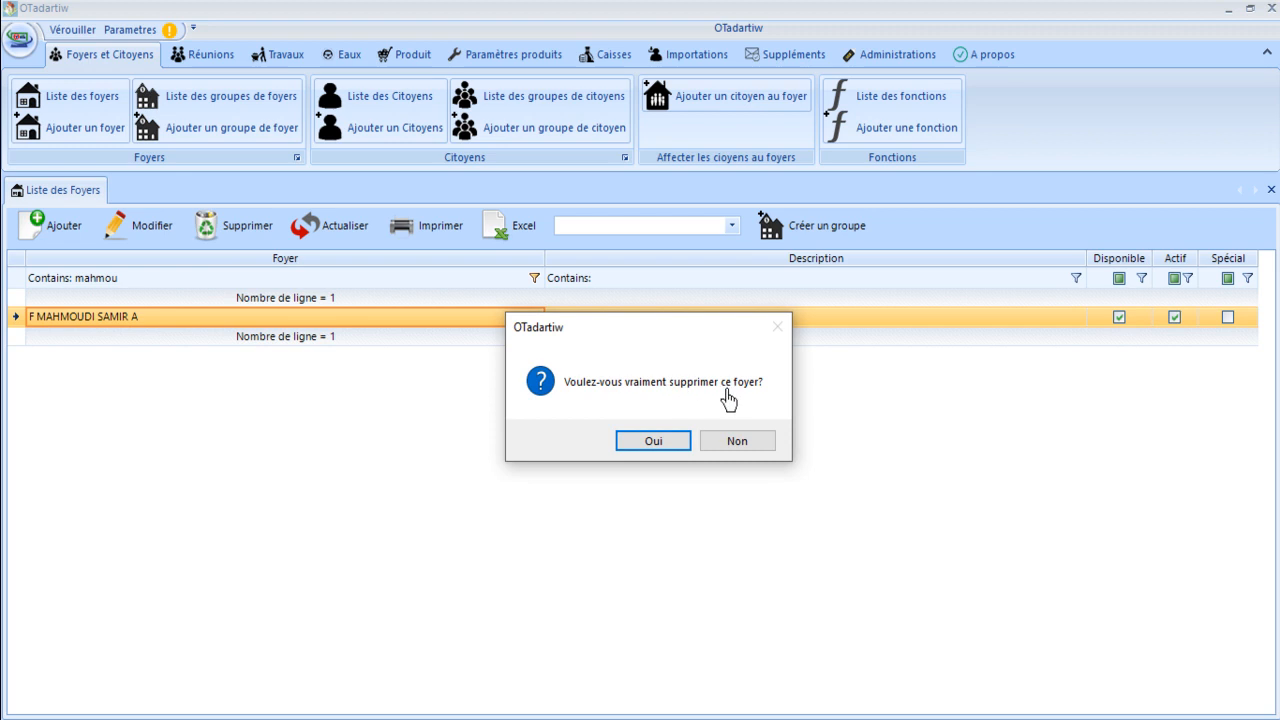
{"action": "left_click", "coordinate": [651, 447]}
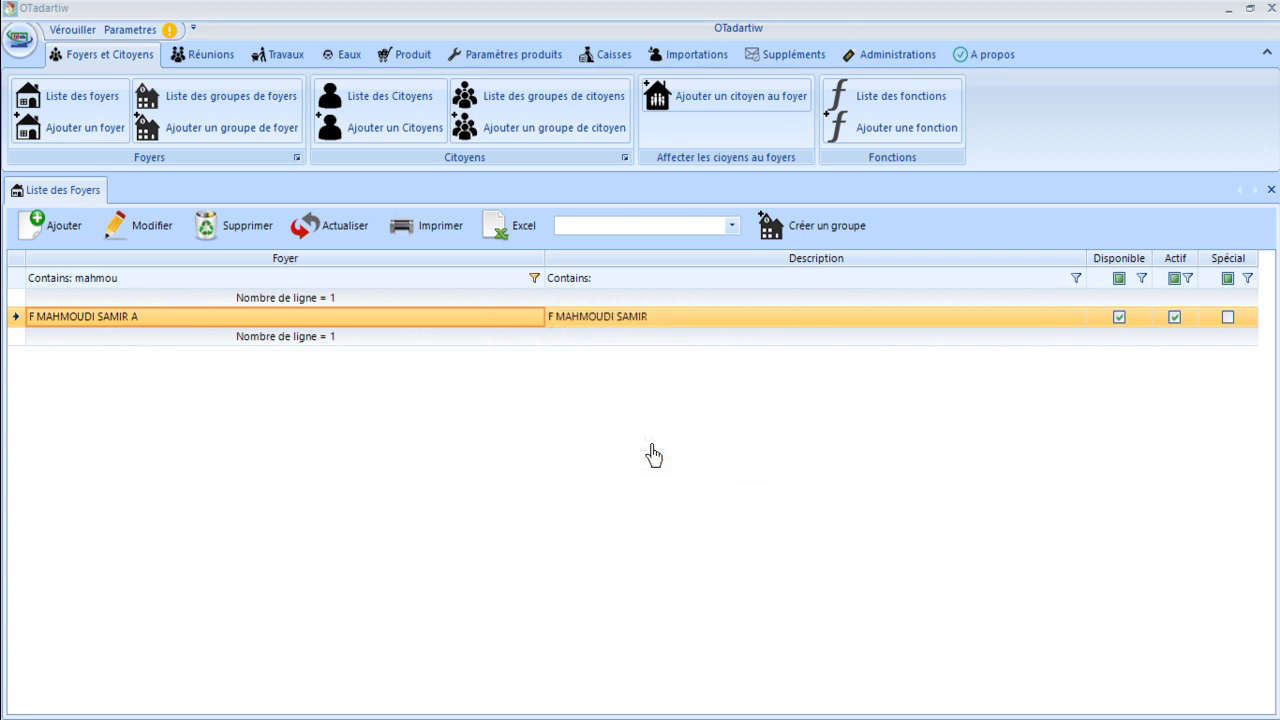
{"action": "left_click", "coordinate": [725, 448]}
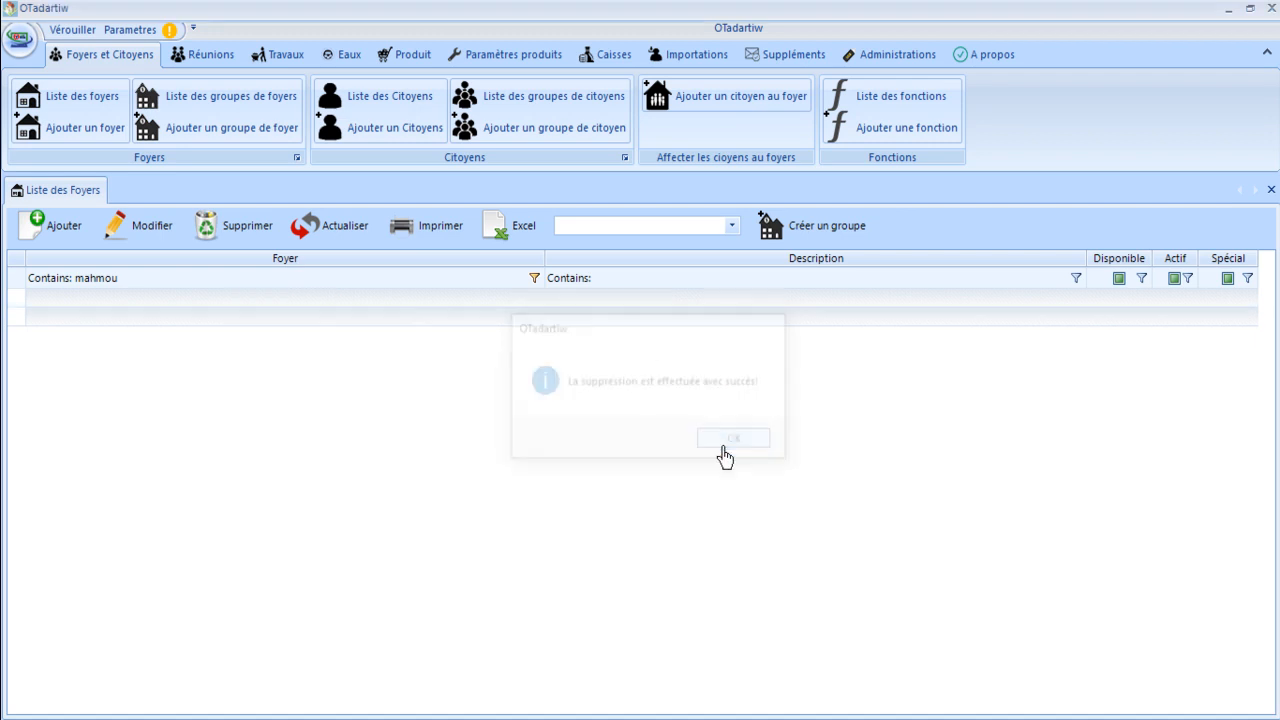
Clear the Foyer name filter so all 905 households show again.
{"action": "left_click", "coordinate": [184, 284]}
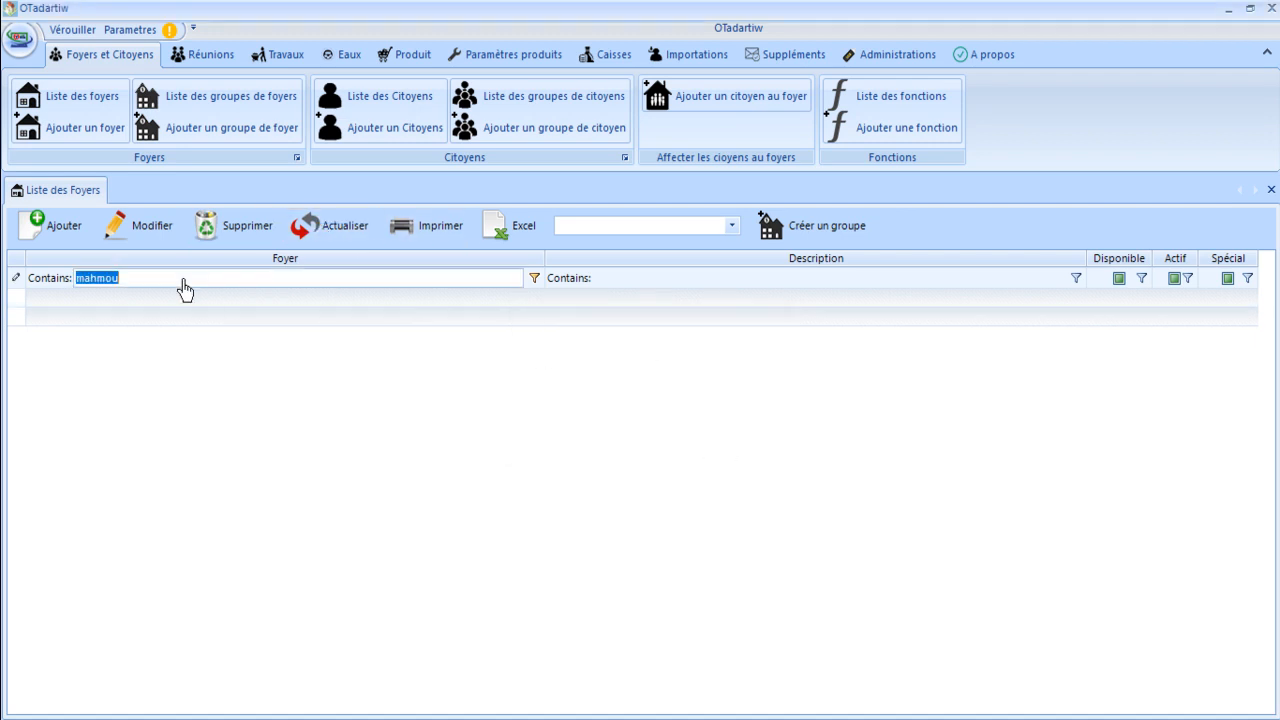
{"action": "key", "text": "BackSpace"}
{"action": "type", "text": "mahm"}
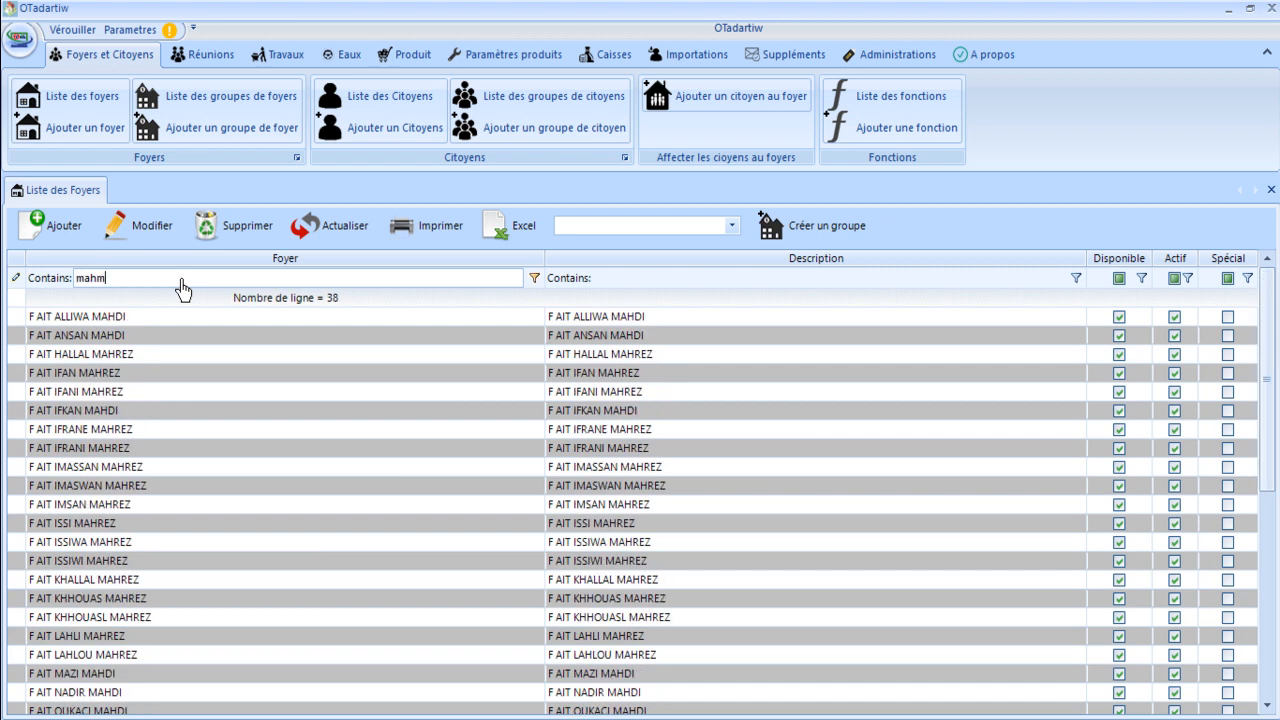
{"action": "type", "text": "o"}
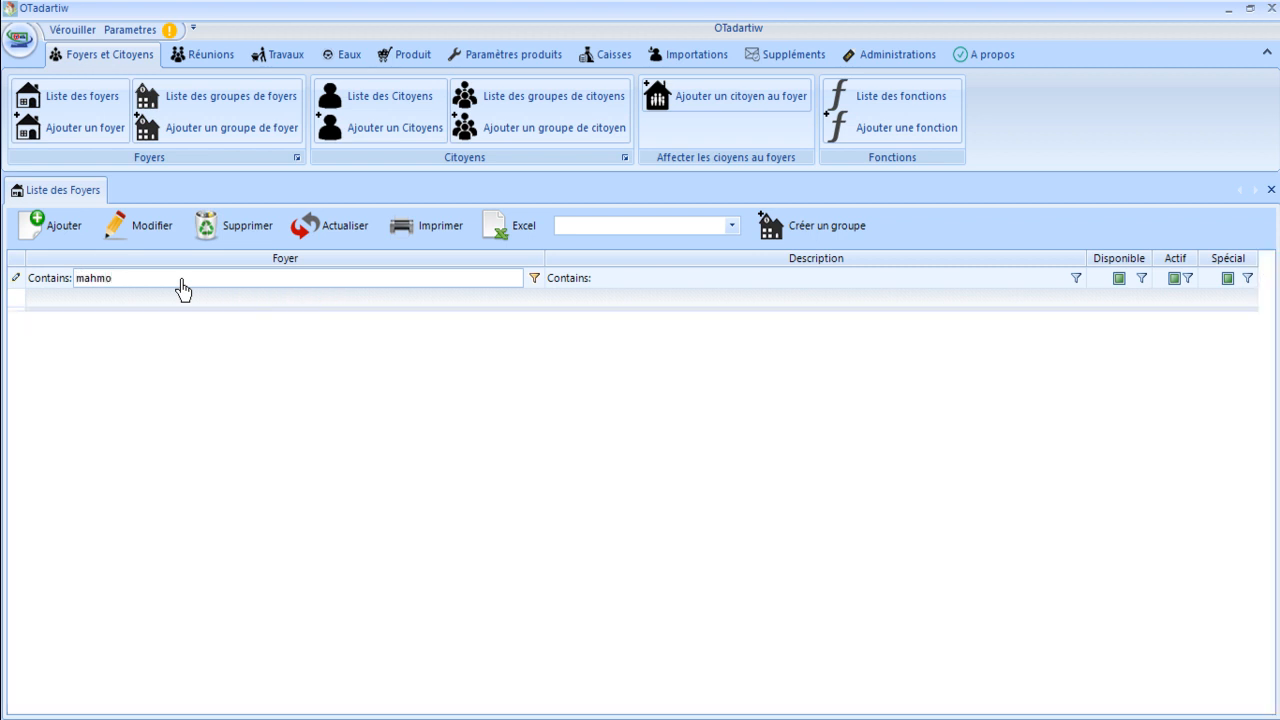
{"action": "key", "text": "BackSpace"}
{"action": "key", "text": "BackSpace"}
{"action": "key", "text": "BackSpace"}
{"action": "key", "text": "BackSpace"}
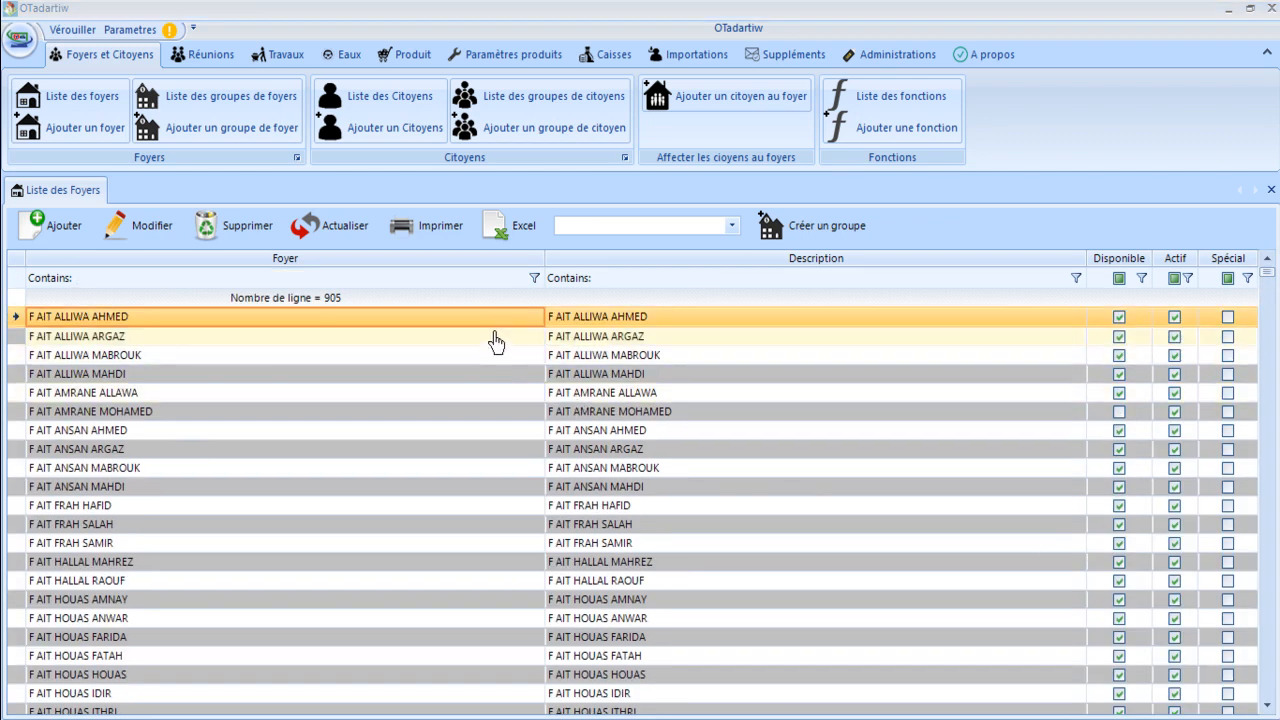
{"action": "double_click", "coordinate": [420, 325]}
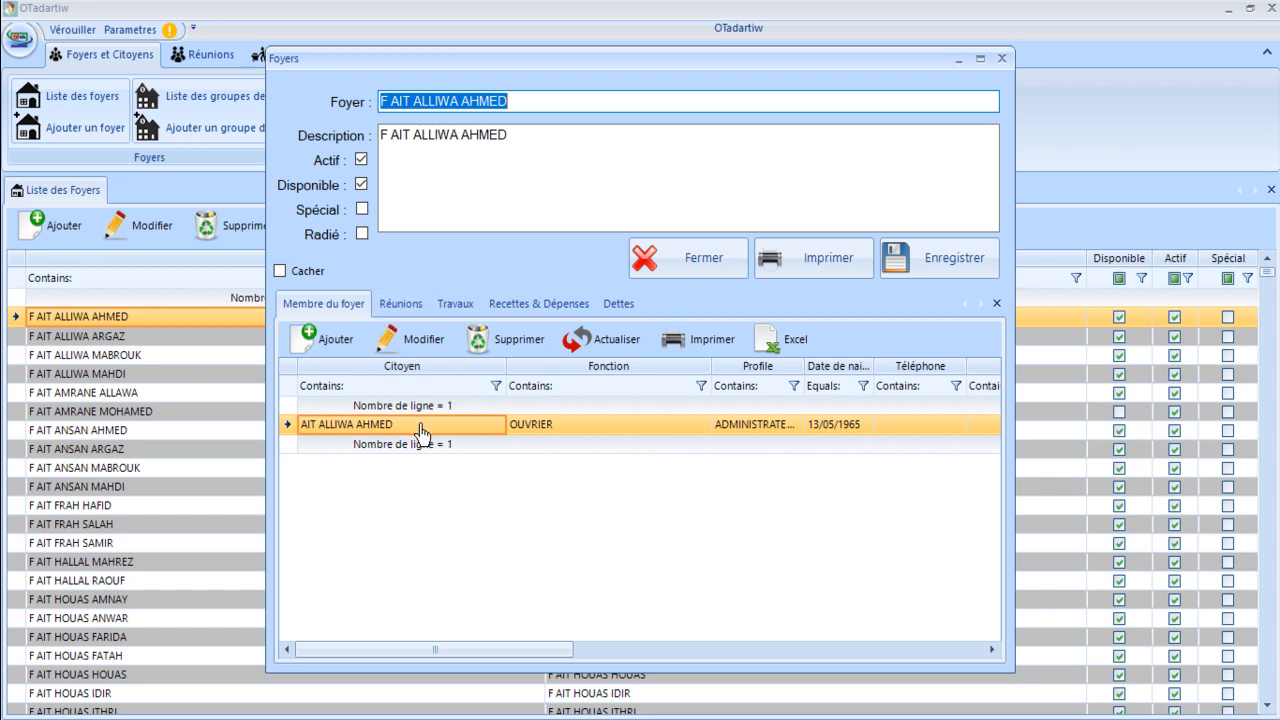
{"action": "left_click", "coordinate": [401, 308]}
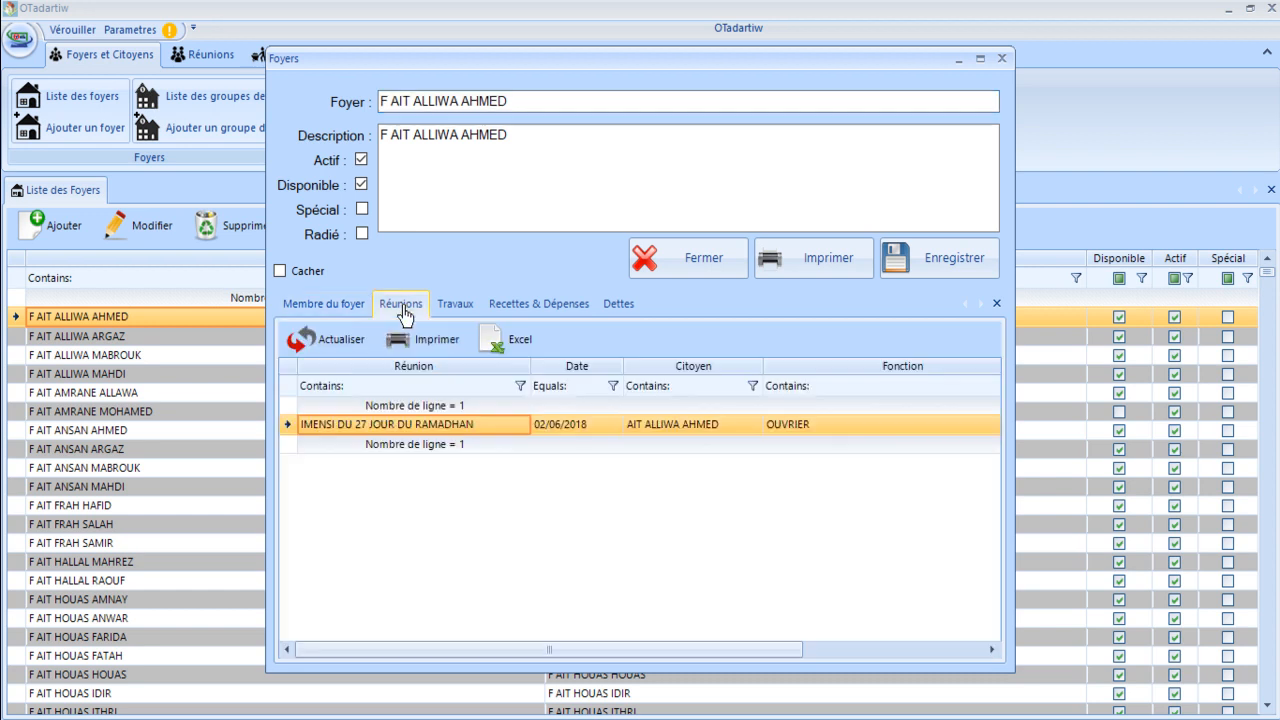
{"action": "left_click", "coordinate": [465, 308]}
{"action": "left_click", "coordinate": [502, 312]}
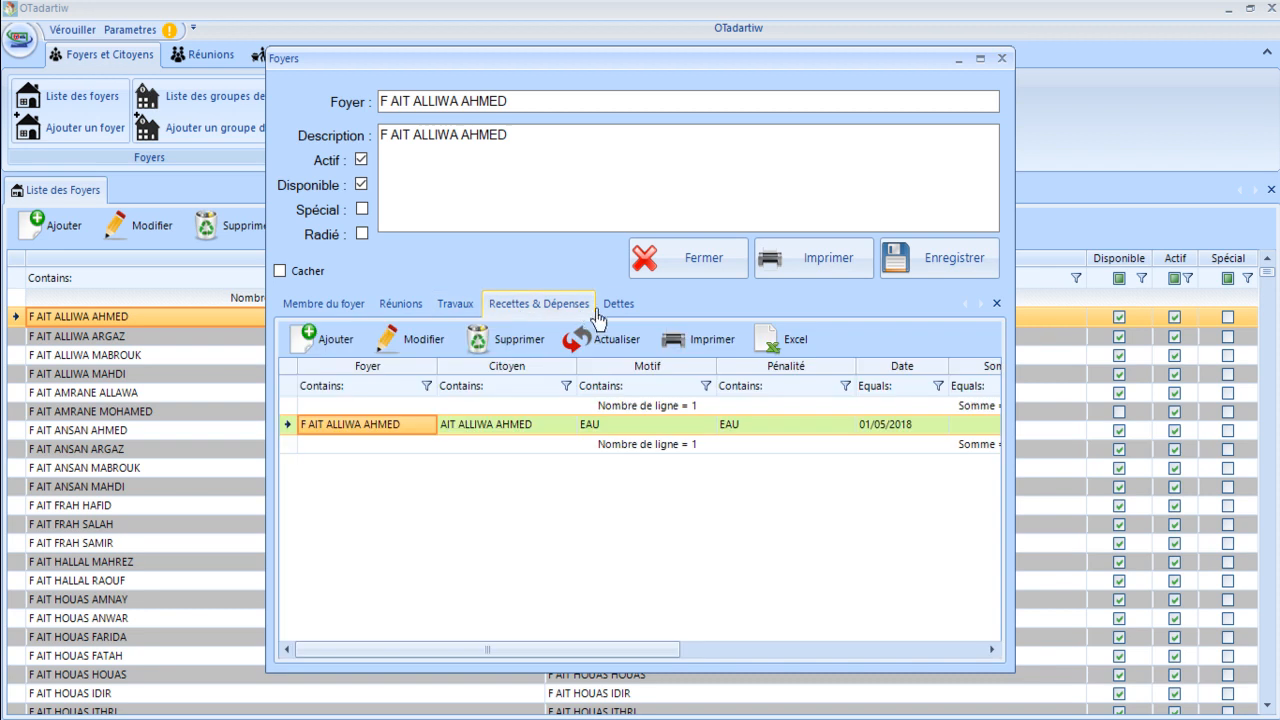
{"action": "left_click", "coordinate": [609, 312]}
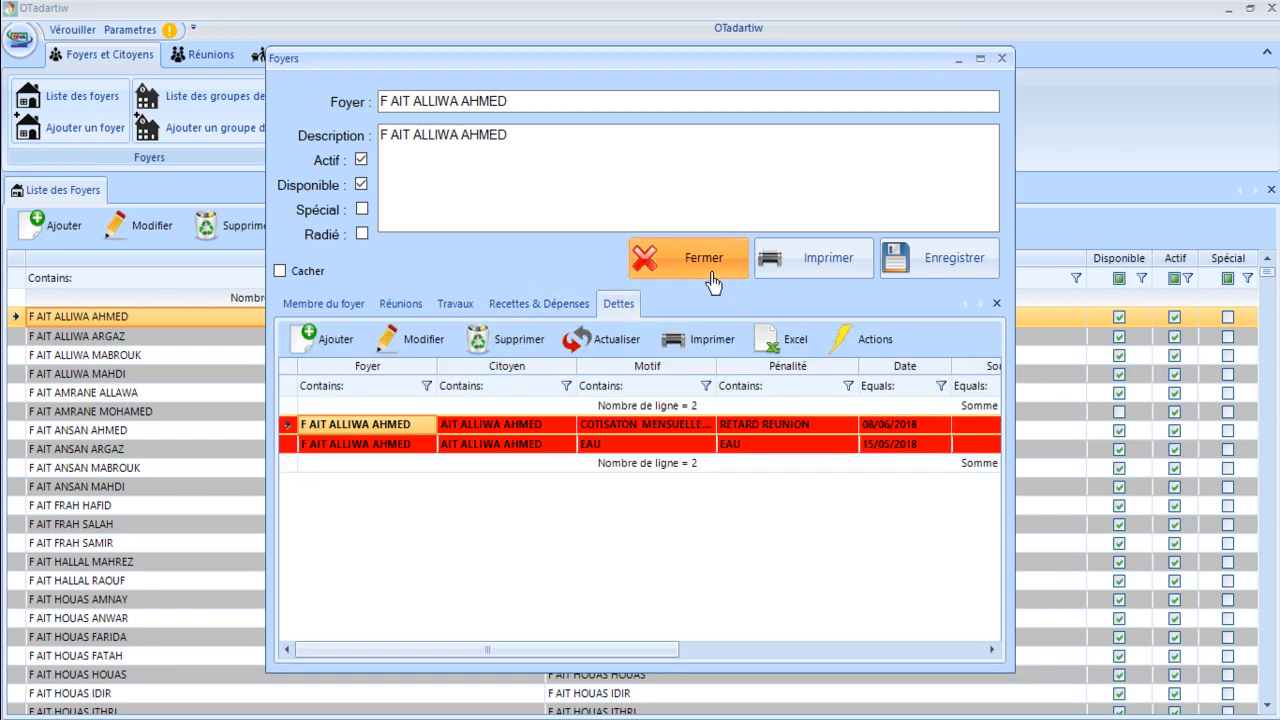
{"action": "left_click", "coordinate": [712, 270]}
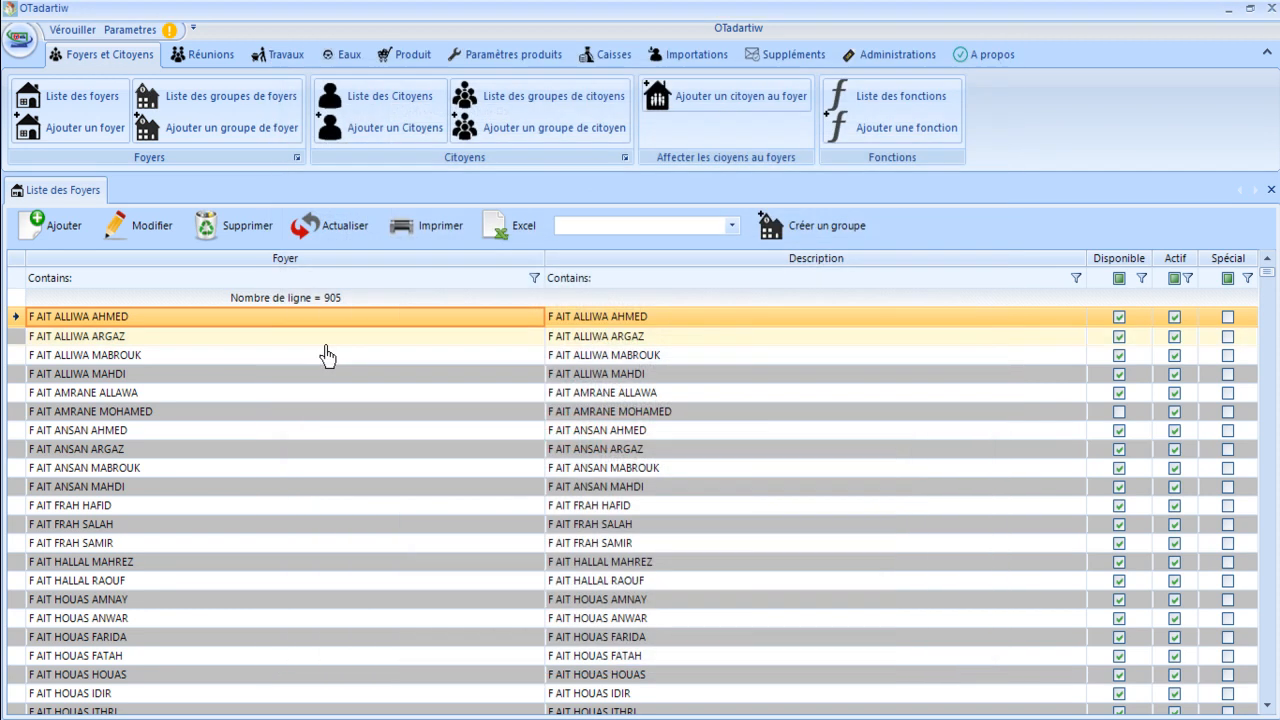
{"action": "left_click", "coordinate": [248, 227]}
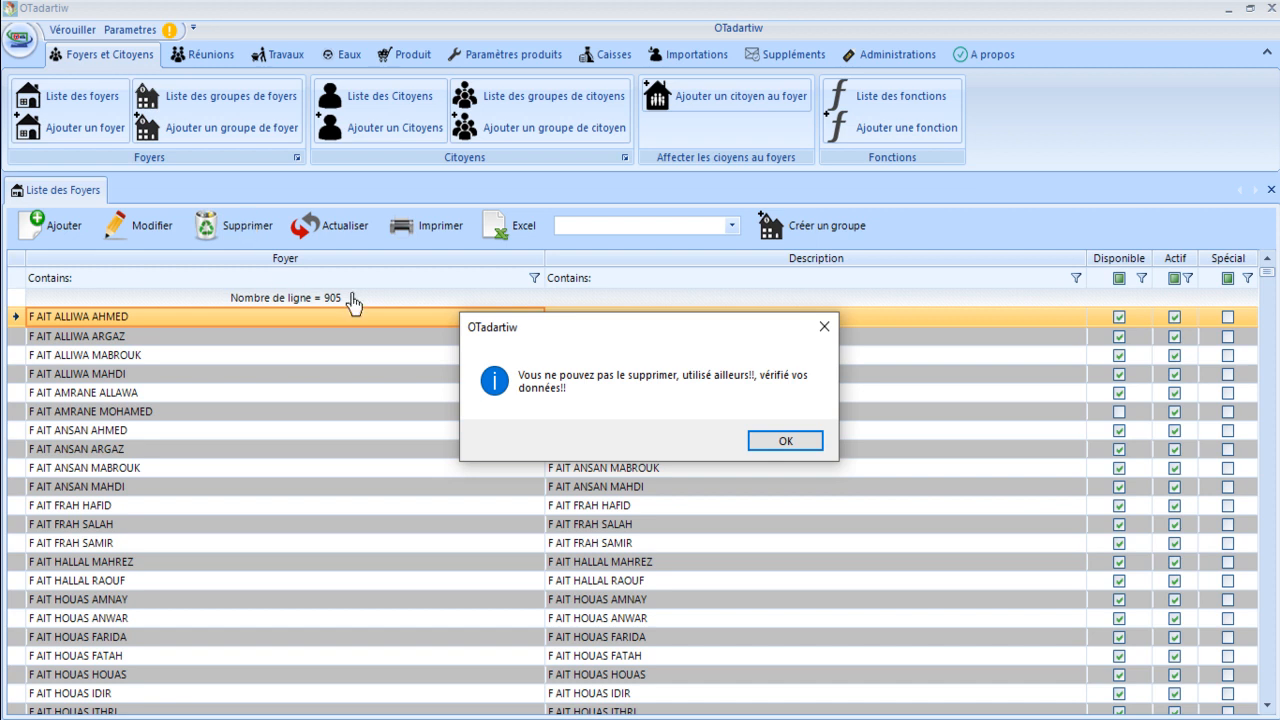
{"action": "left_click", "coordinate": [786, 442]}
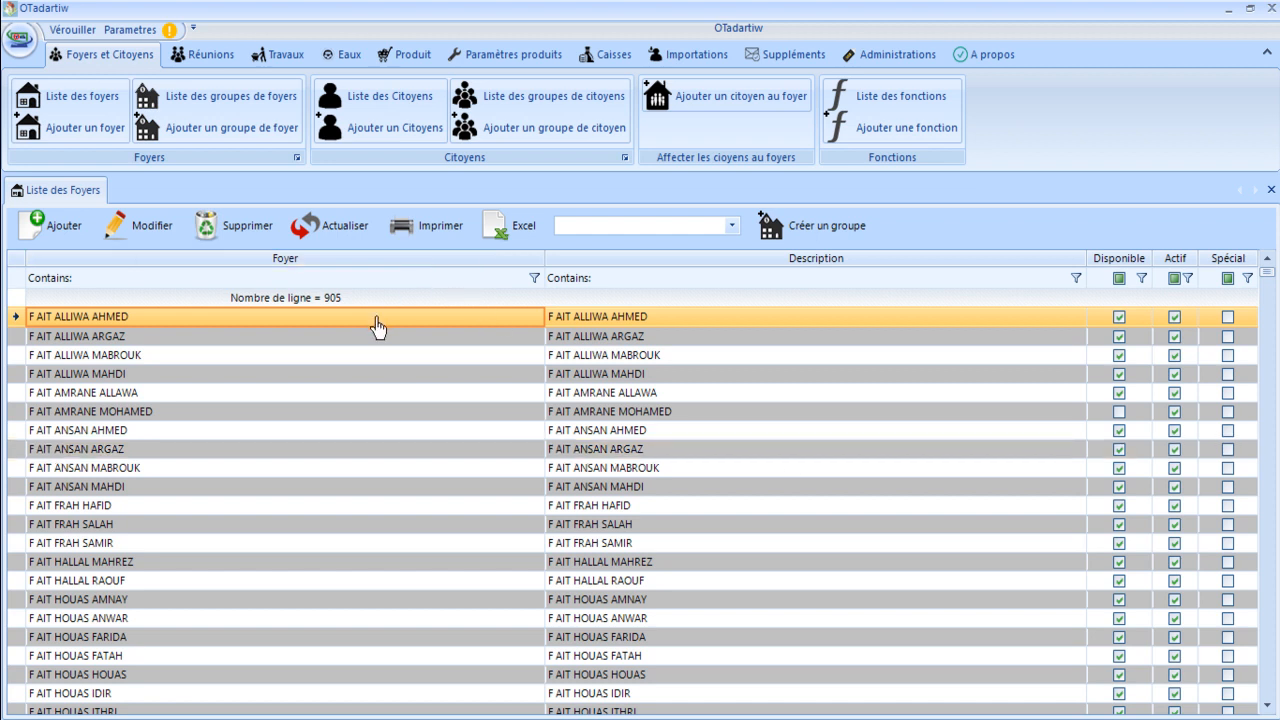
{"action": "left_click", "coordinate": [351, 243]}
{"action": "left_click", "coordinate": [437, 243]}
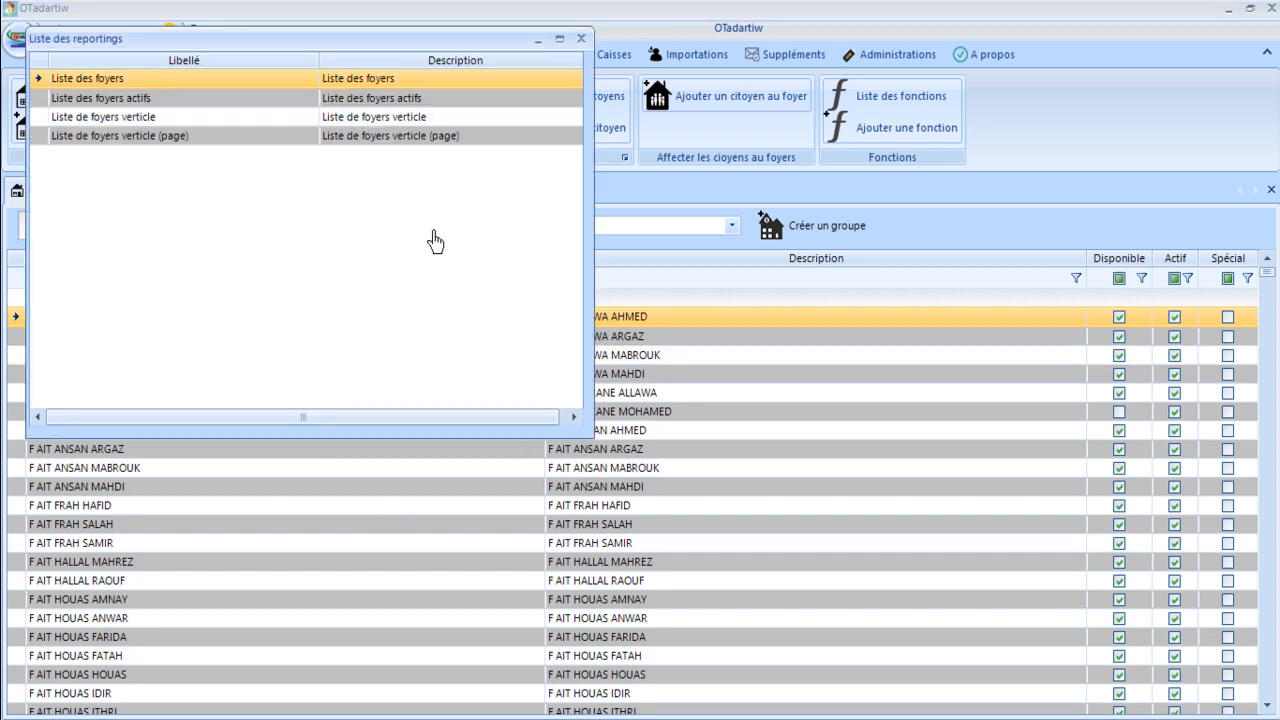
{"action": "double_click", "coordinate": [358, 97]}
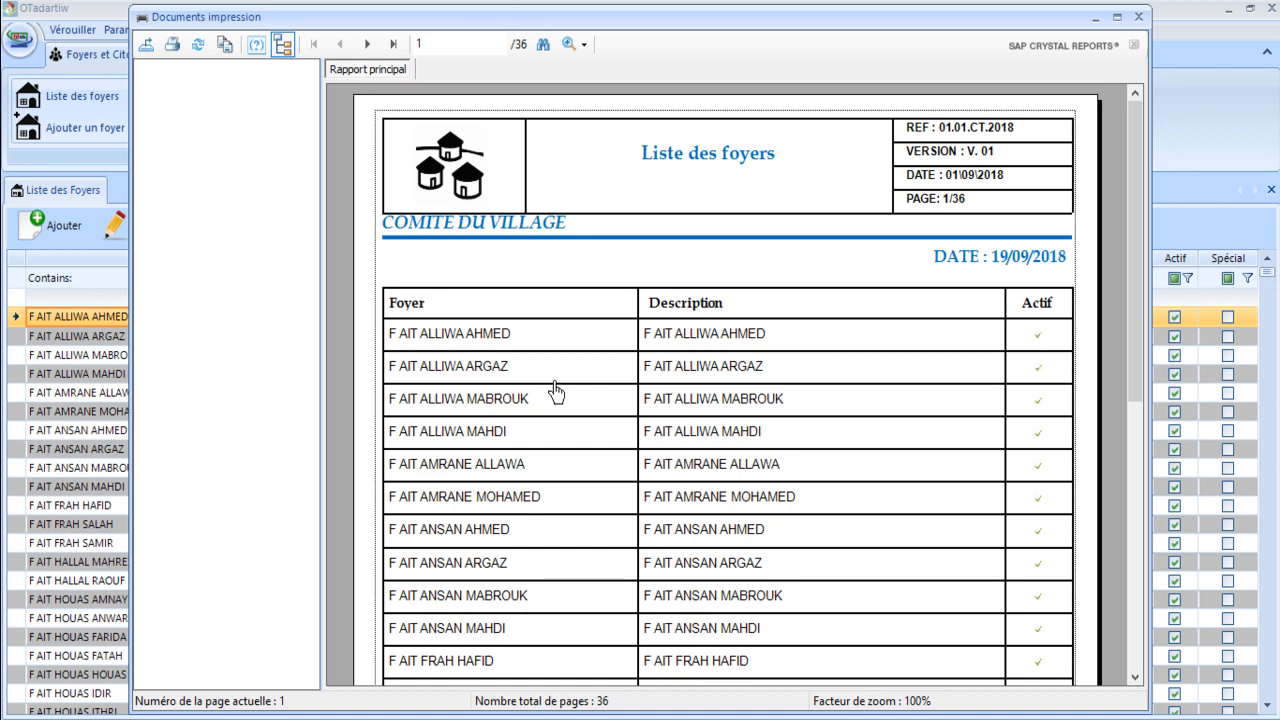
{"action": "left_click", "coordinate": [1138, 17]}
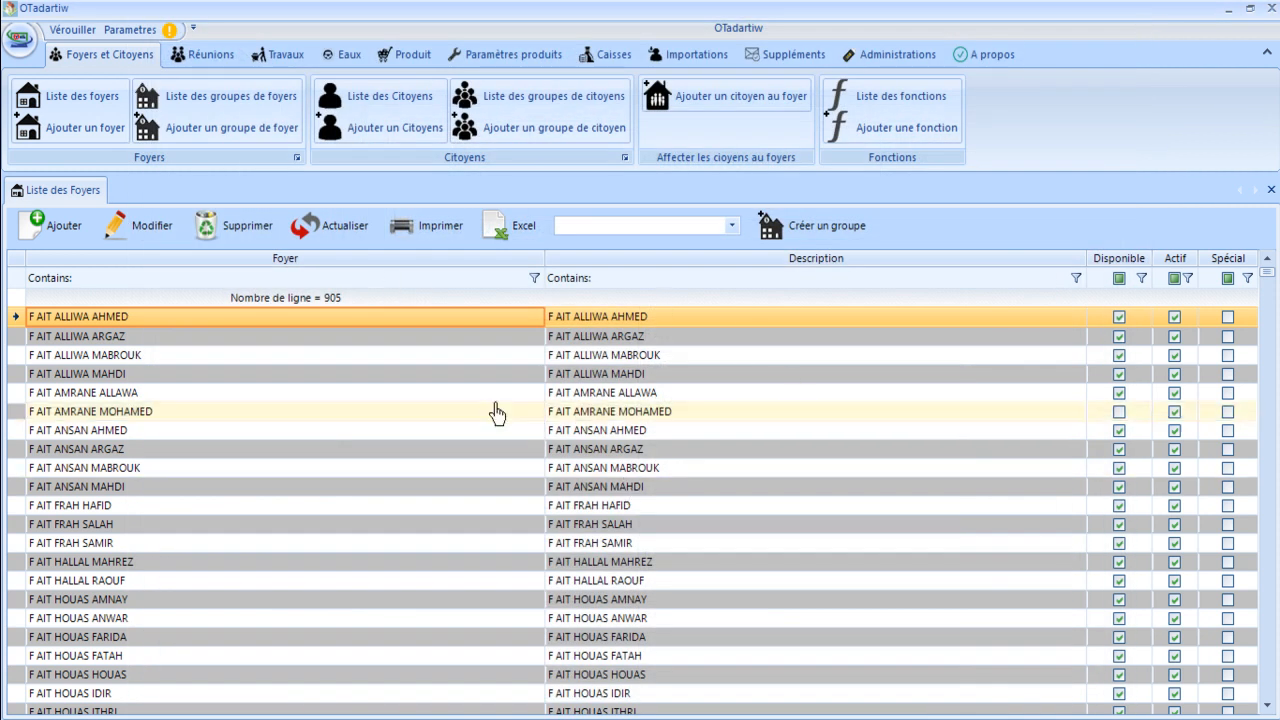
Print the Liste des foyers report for only the seven selected households, then close the preview.
{"action": "left_click", "coordinate": [446, 429], "text": "shift"}
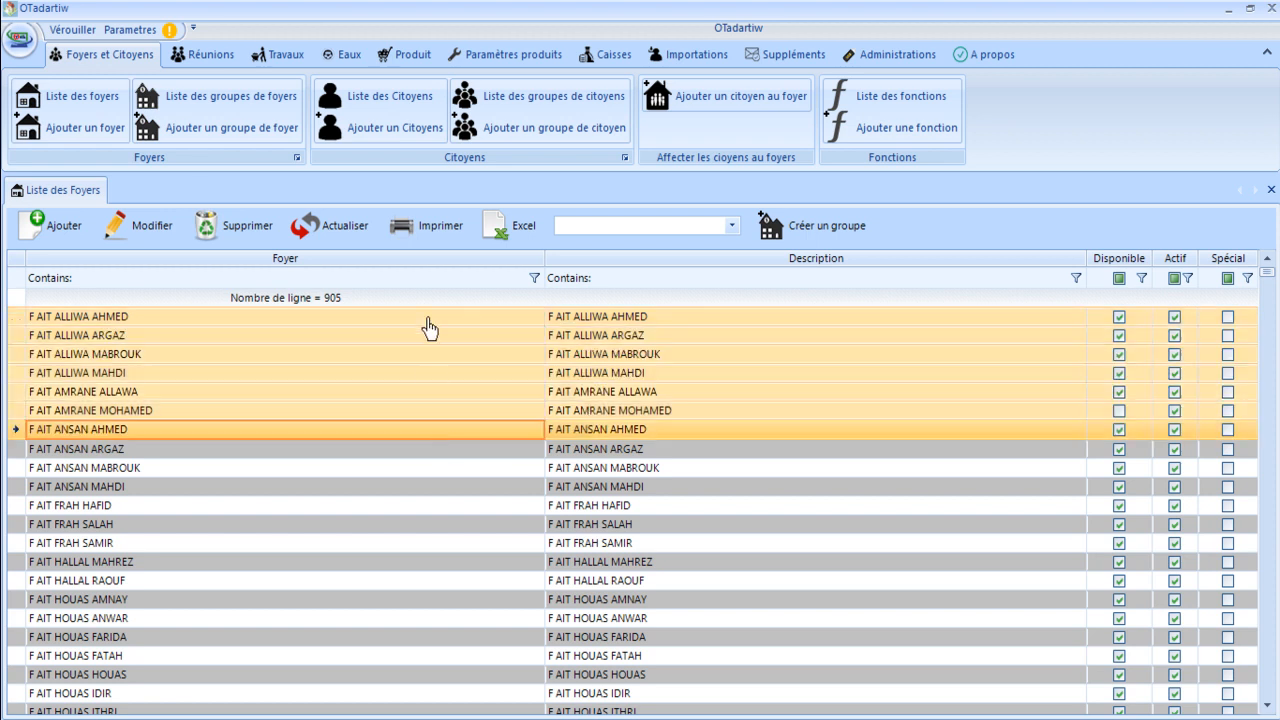
{"action": "left_click", "coordinate": [428, 228]}
{"action": "double_click", "coordinate": [457, 107]}
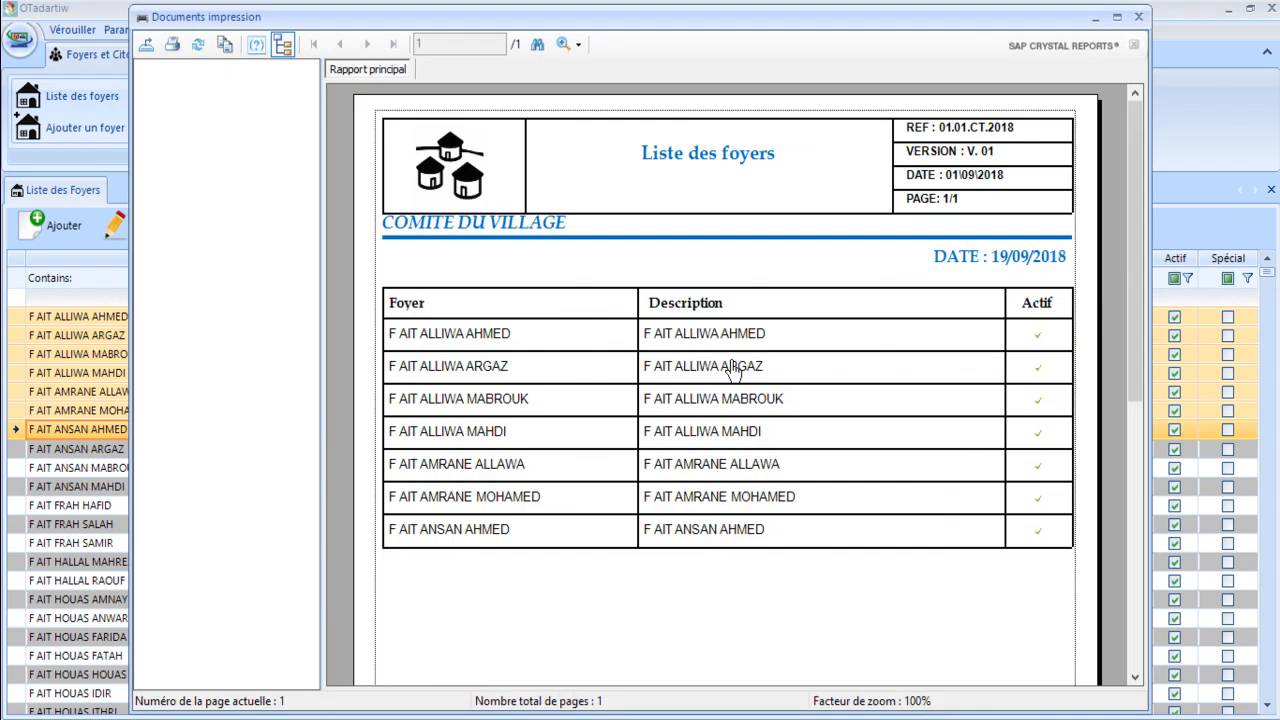
{"action": "left_click", "coordinate": [1136, 17]}
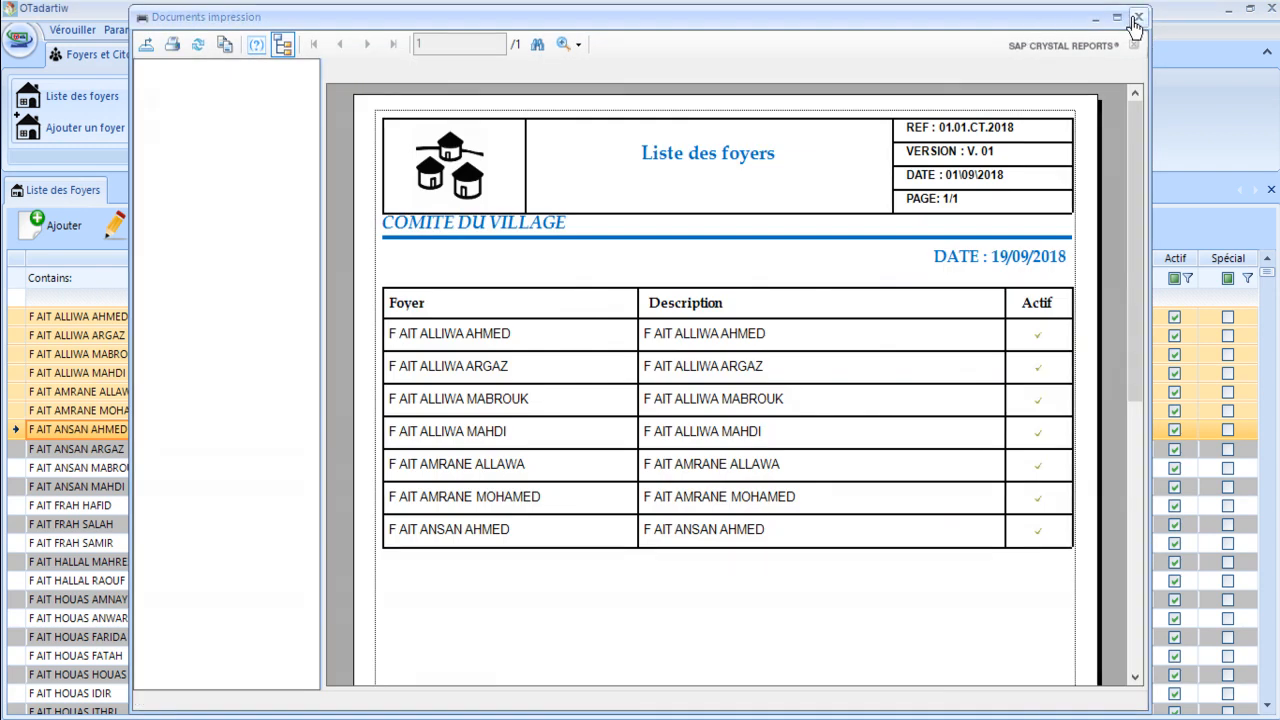
{"action": "left_click", "coordinate": [437, 231]}
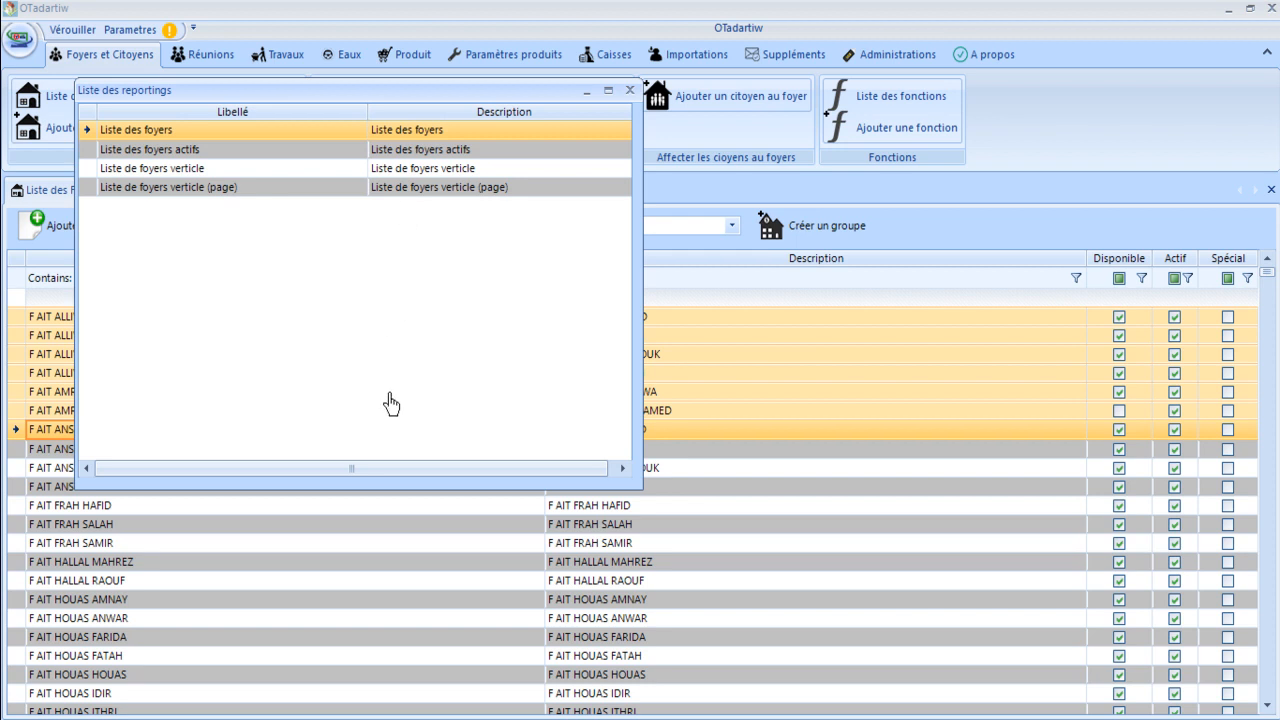
{"action": "left_click", "coordinate": [629, 90]}
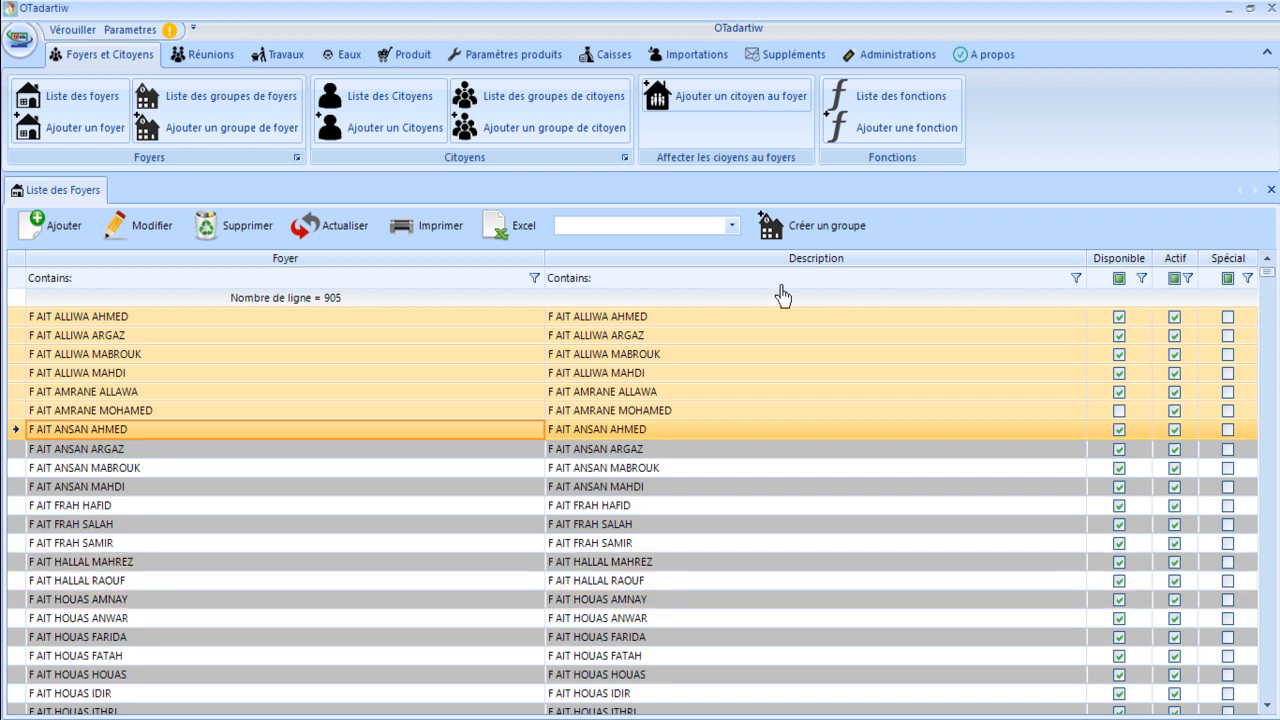
Open Importer les foyers and bring up its ImportationFoyers.csv template in Excel.
{"action": "left_click", "coordinate": [710, 58]}
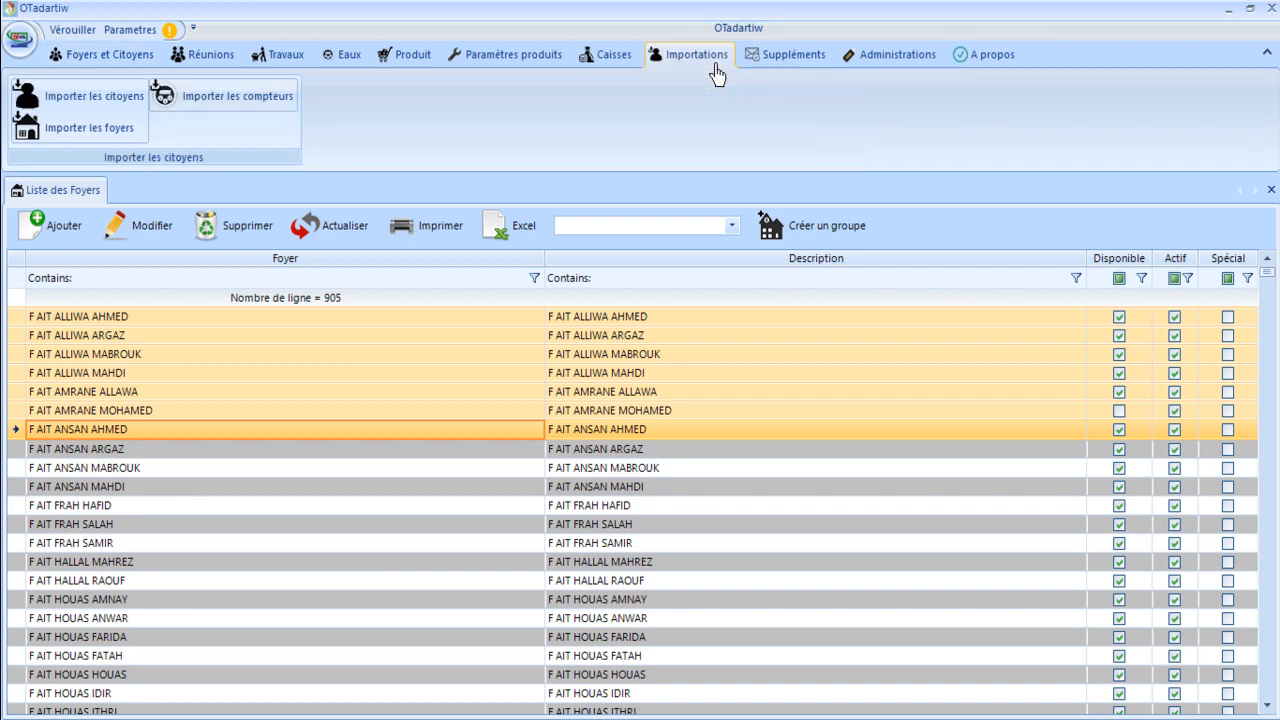
{"action": "left_click", "coordinate": [68, 138]}
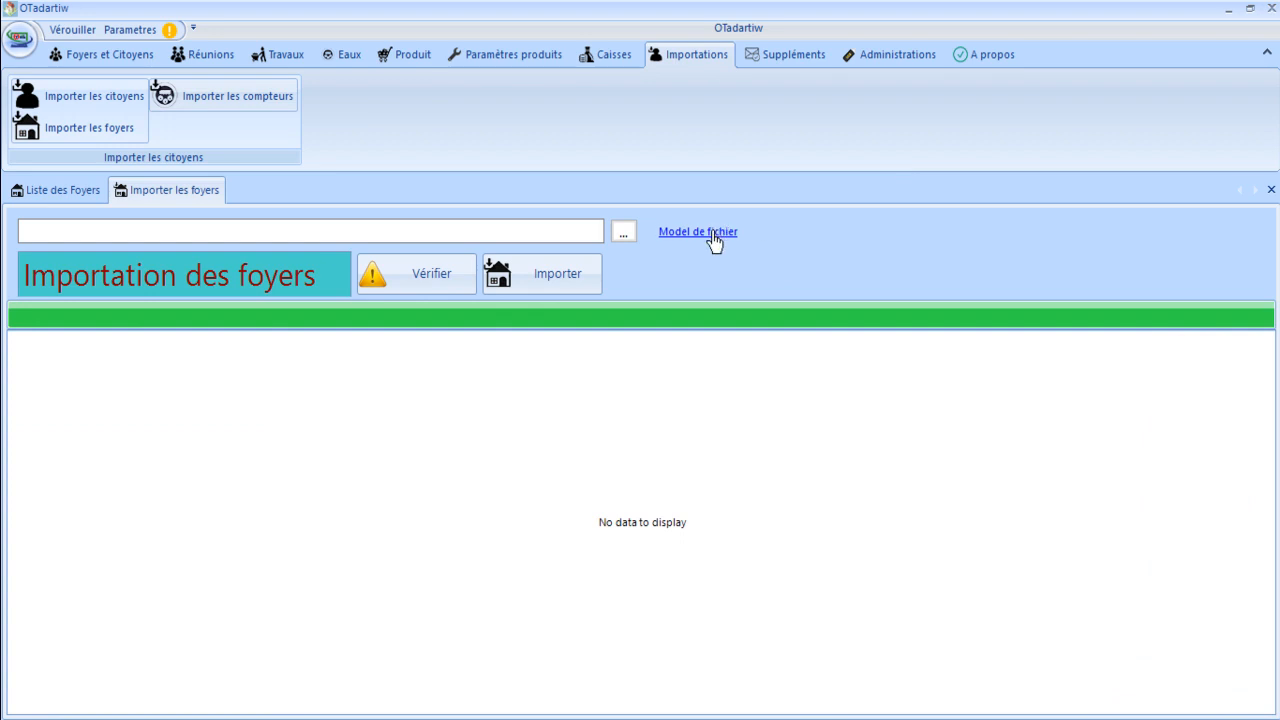
{"action": "left_click", "coordinate": [711, 232]}
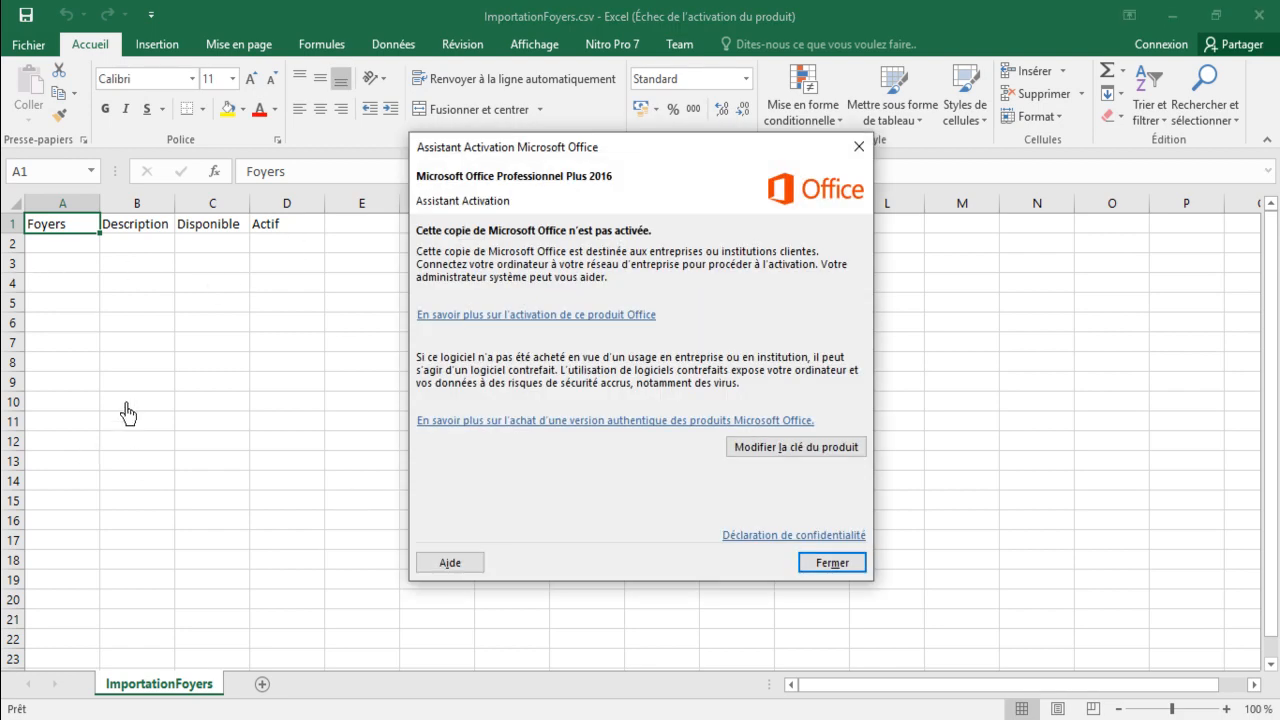
Dismiss the Office activation notice and close the ImportationFoyers.csv template in Excel.
{"action": "left_click", "coordinate": [835, 568]}
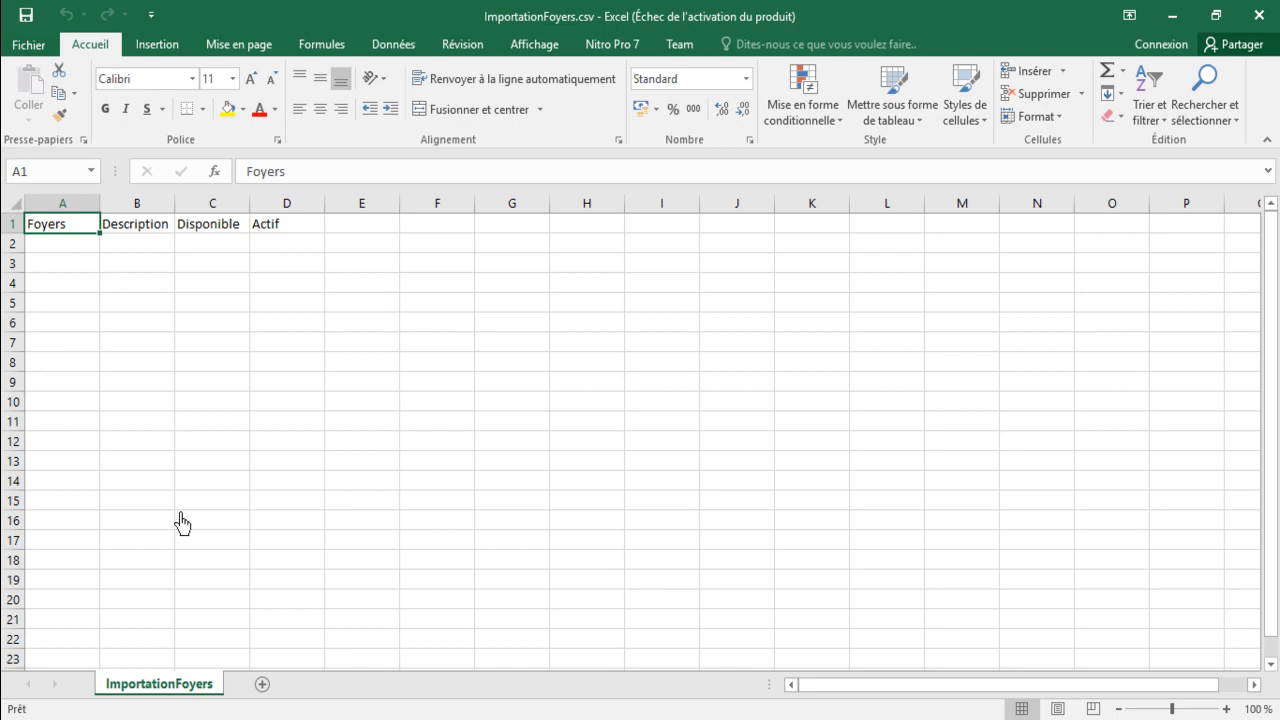
{"action": "left_click", "coordinate": [1246, 22]}
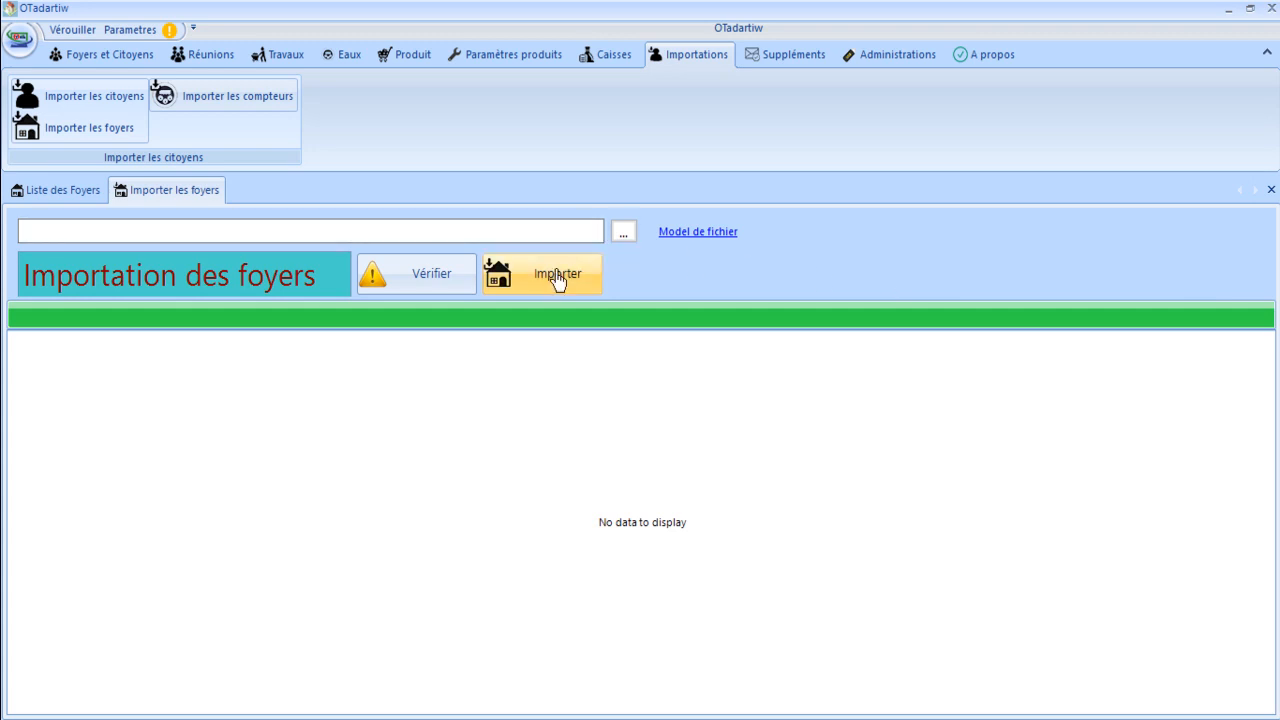
Cancel choosing an import file and return to the Liste des Foyers tab.
{"action": "left_click", "coordinate": [624, 236]}
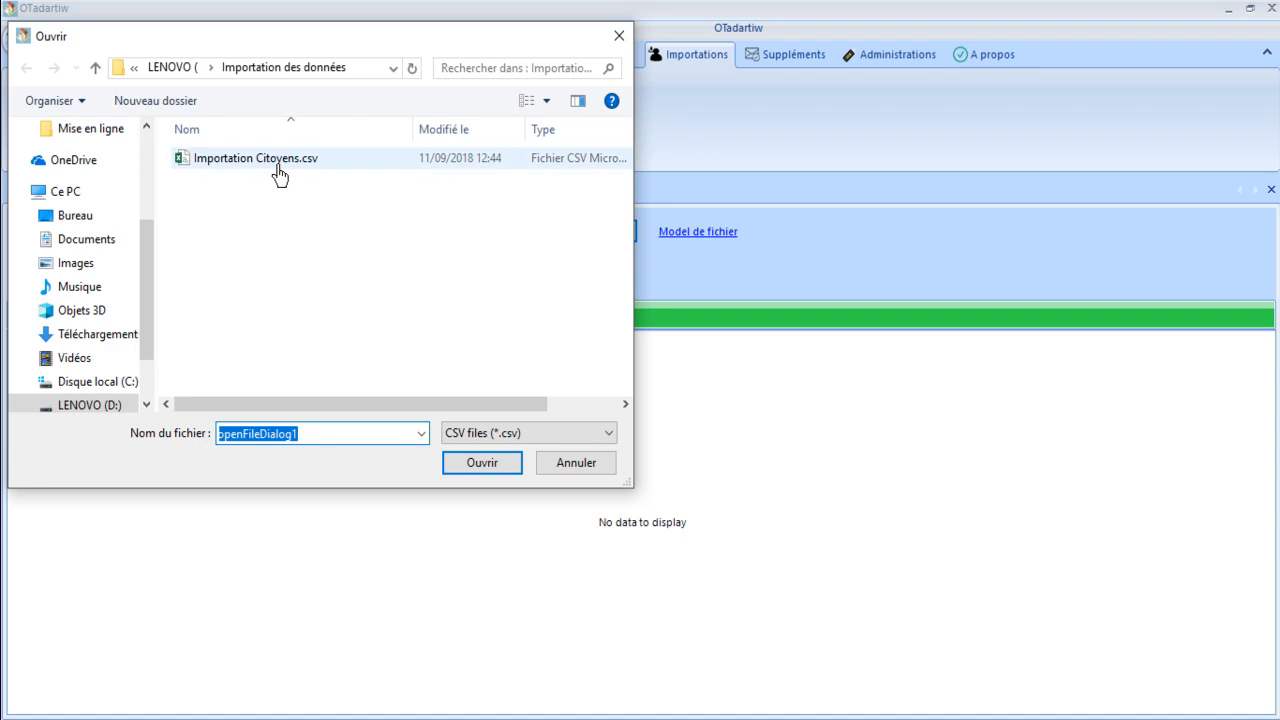
{"action": "left_click", "coordinate": [601, 469]}
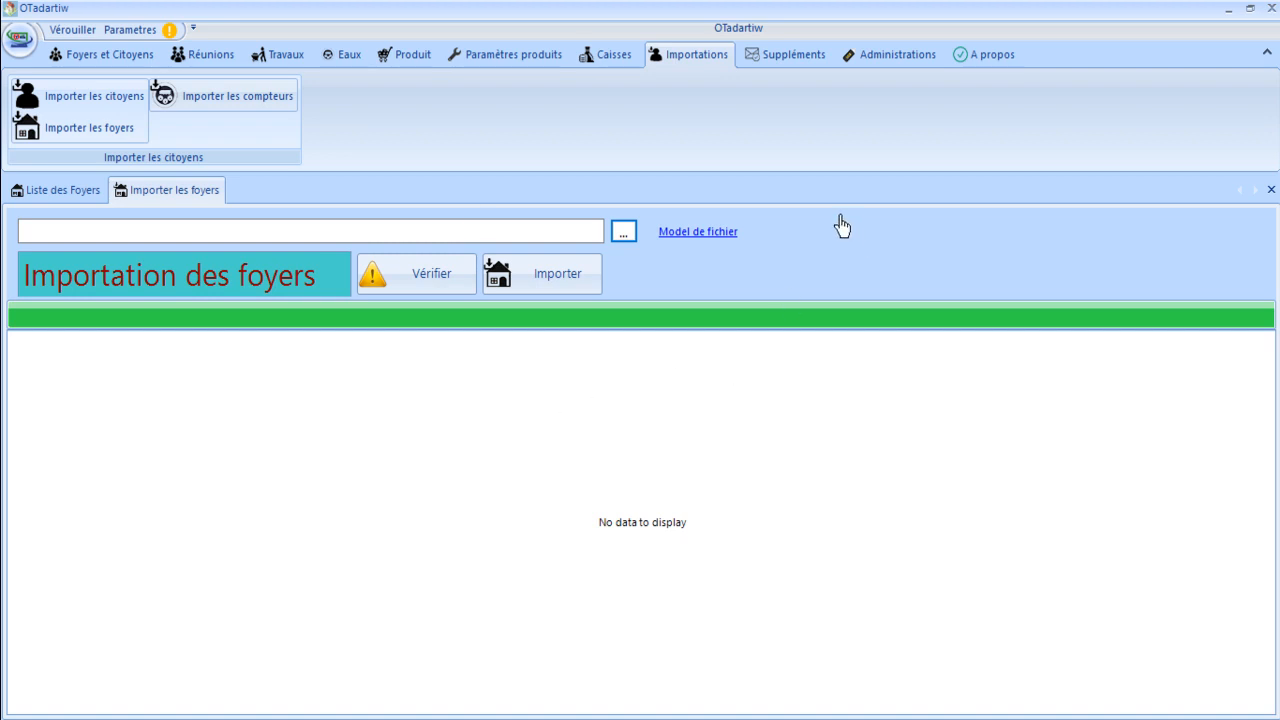
{"action": "left_click", "coordinate": [55, 192]}
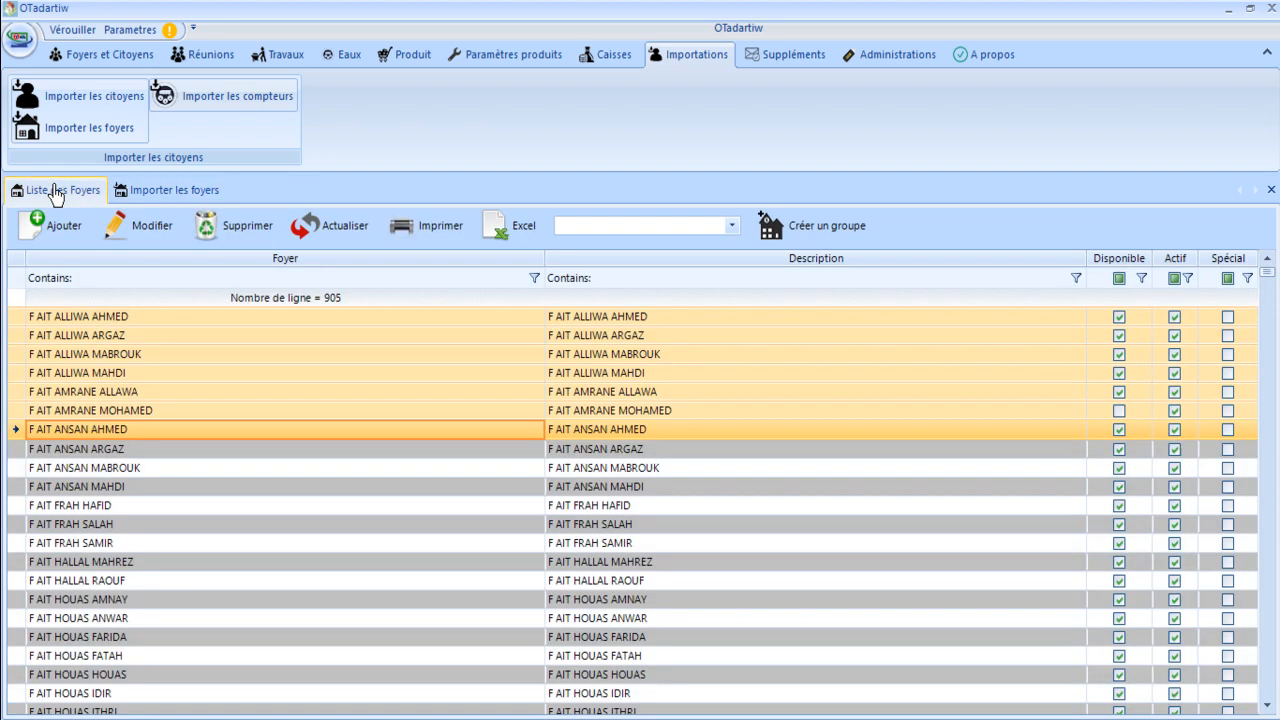
Open the first household's details to check its name, then close without saving.
{"action": "left_click", "coordinate": [288, 376]}
{"action": "left_click", "coordinate": [133, 321]}
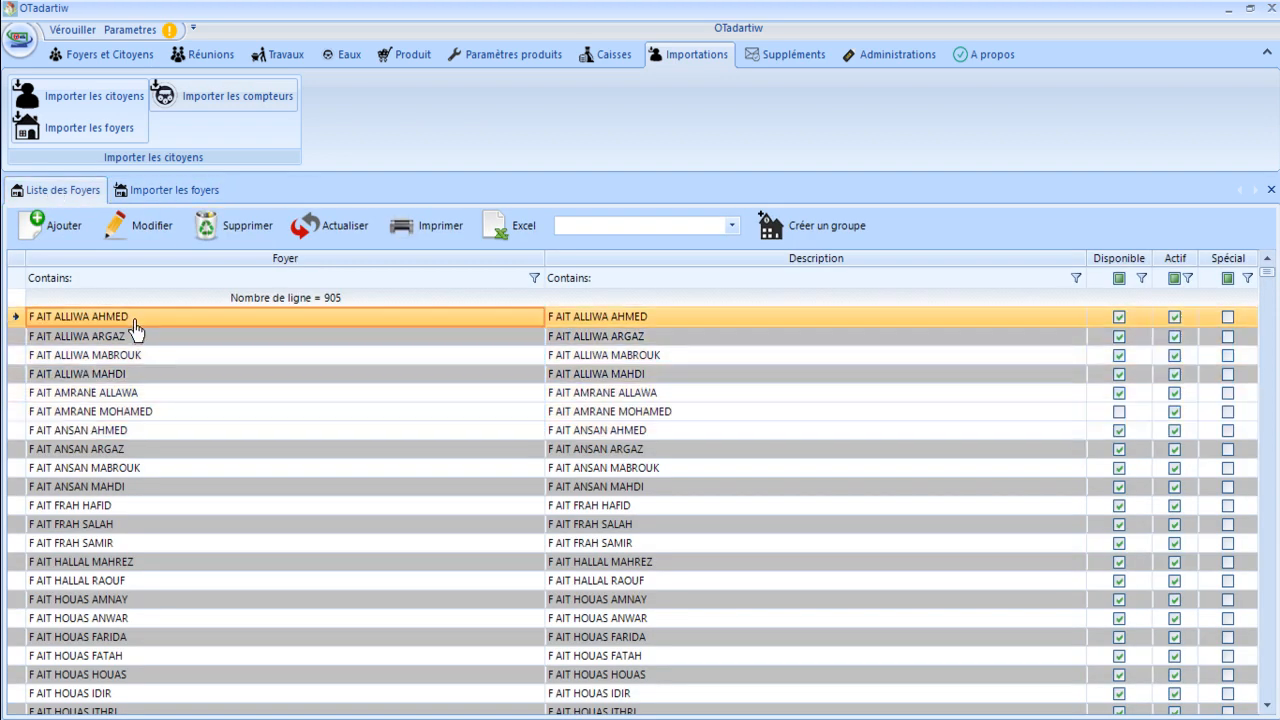
{"action": "double_click", "coordinate": [134, 329]}
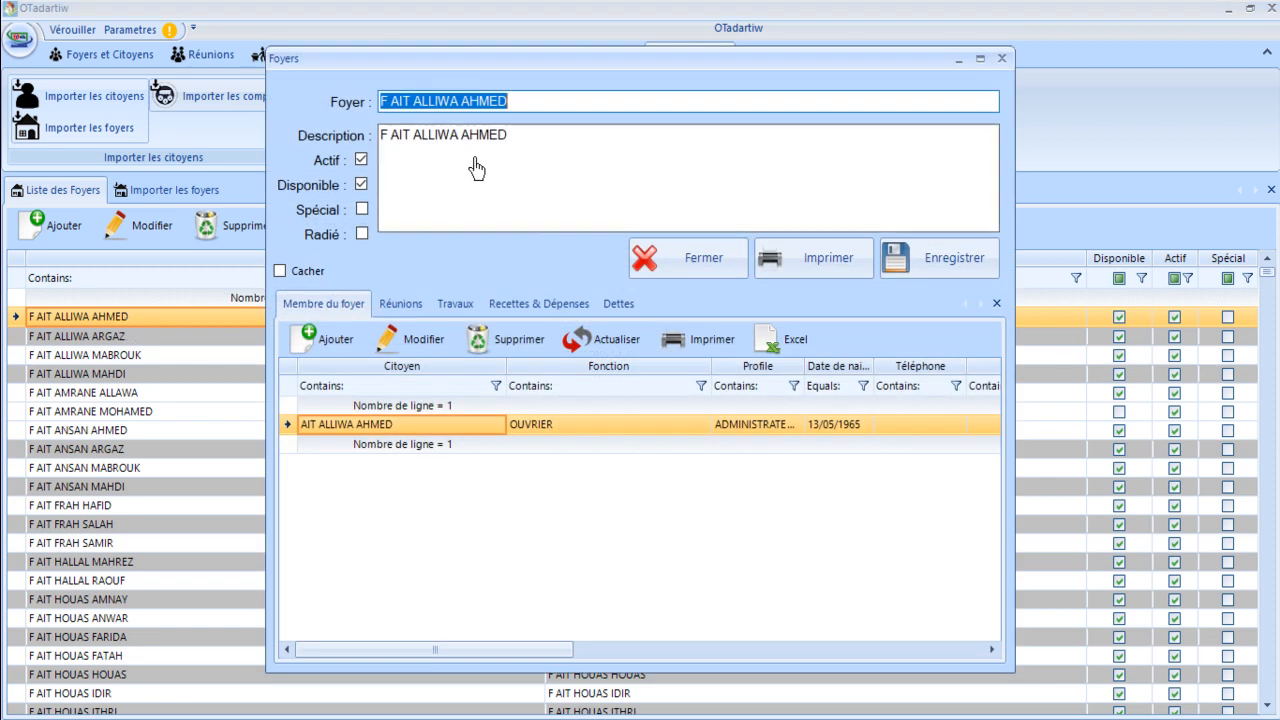
{"action": "left_click", "coordinate": [532, 106]}
{"action": "left_click_drag", "start_coordinate": [532, 106], "coordinate": [178, 94]}
{"action": "left_click", "coordinate": [655, 265]}
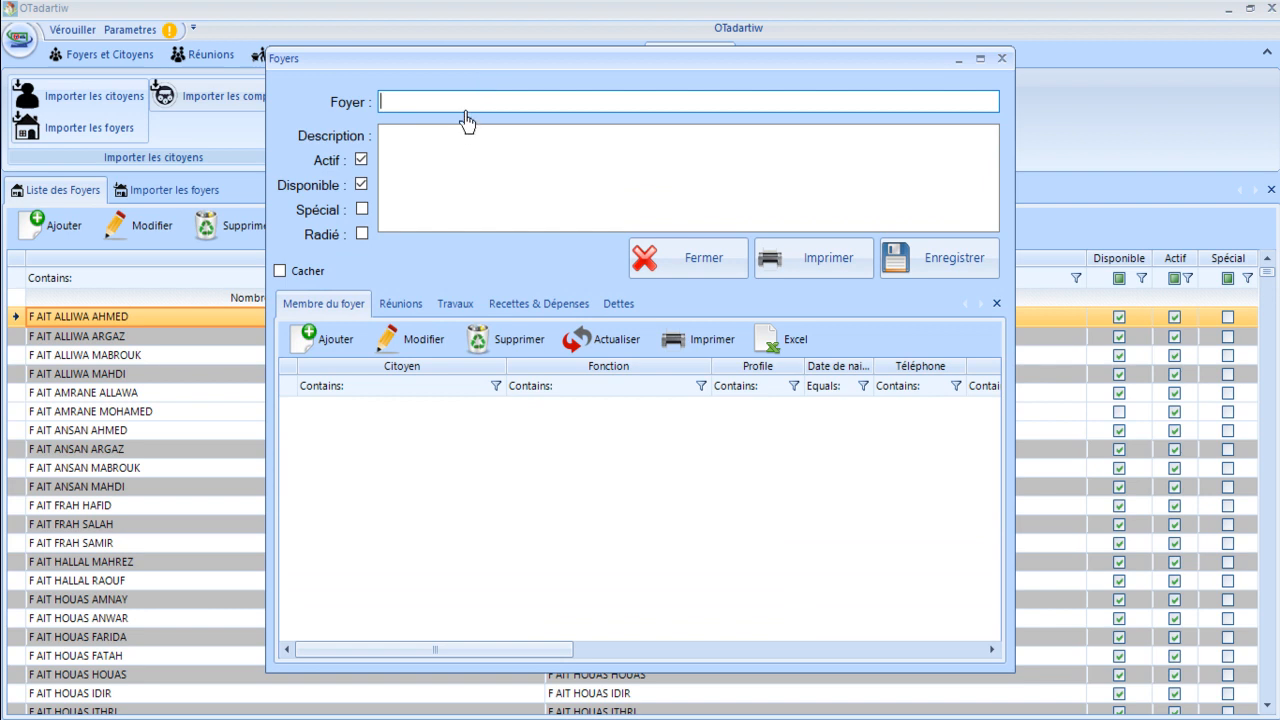
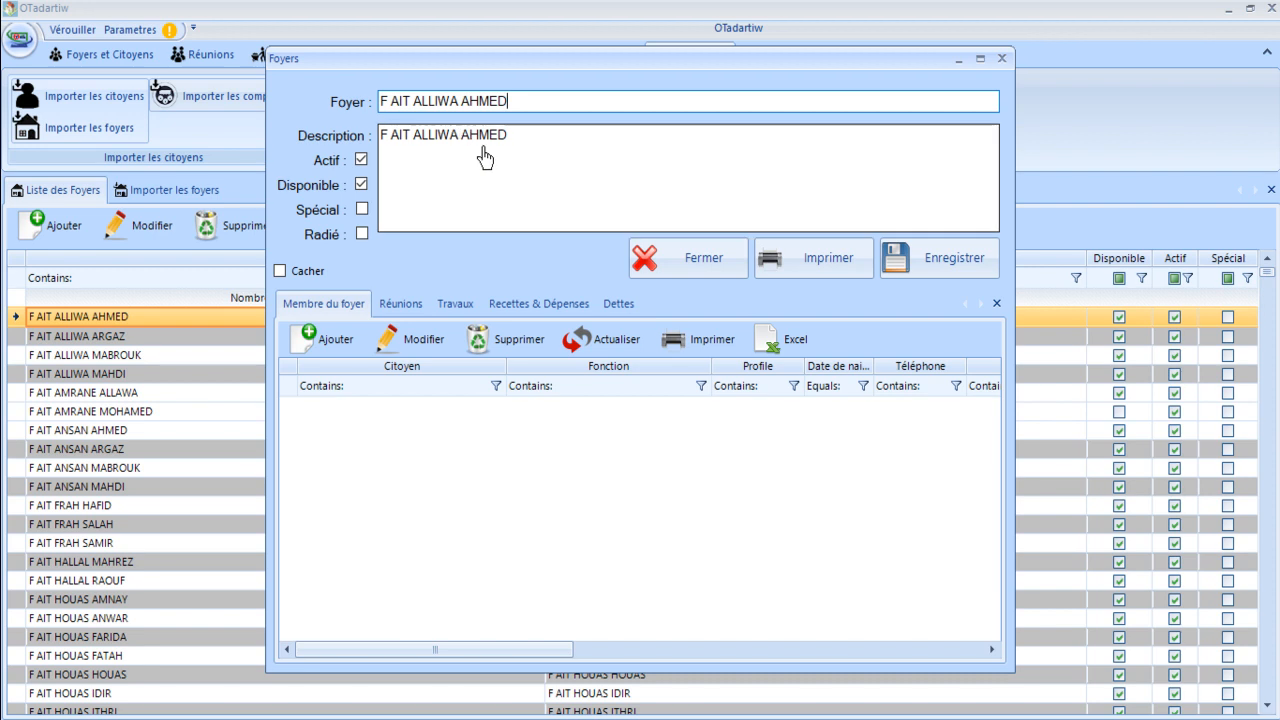
Try saving a new household with the first household's existing name and see it rejected as duplicate.
{"action": "left_click", "coordinate": [962, 266]}
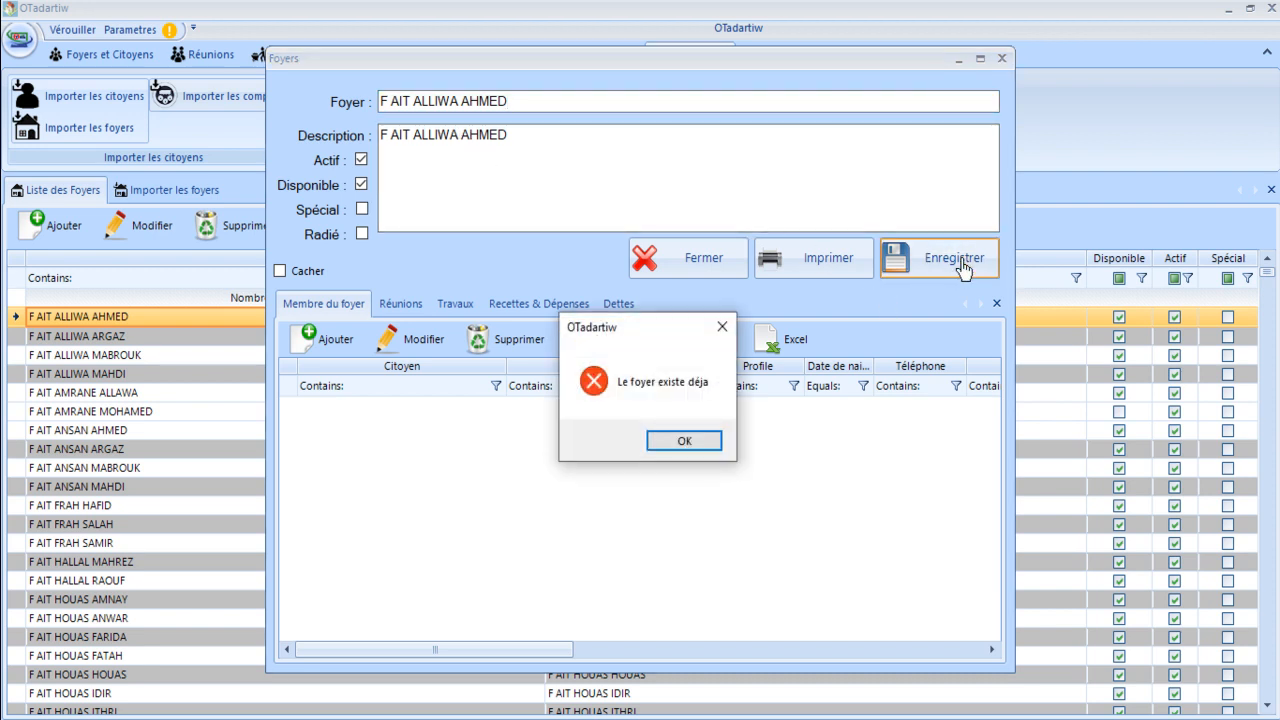
{"action": "left_click", "coordinate": [686, 442]}
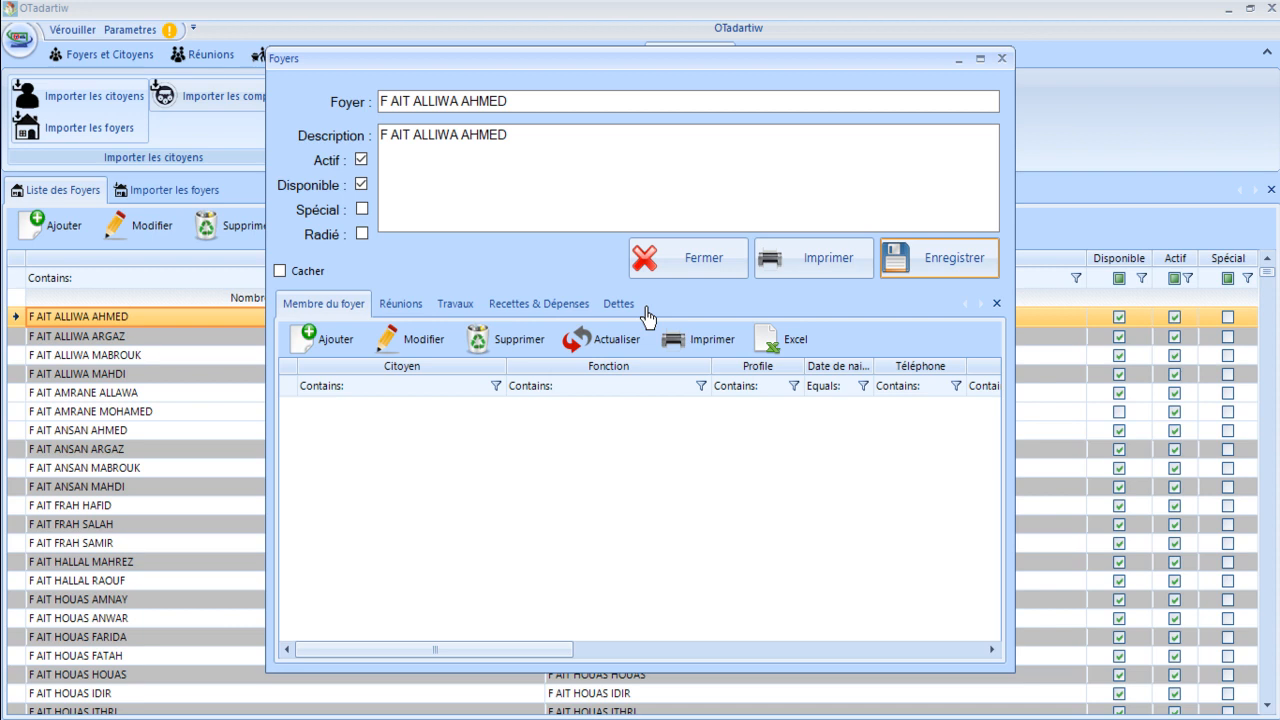
{"action": "left_click", "coordinate": [595, 108]}
{"action": "type", "text": "UFELLA"}
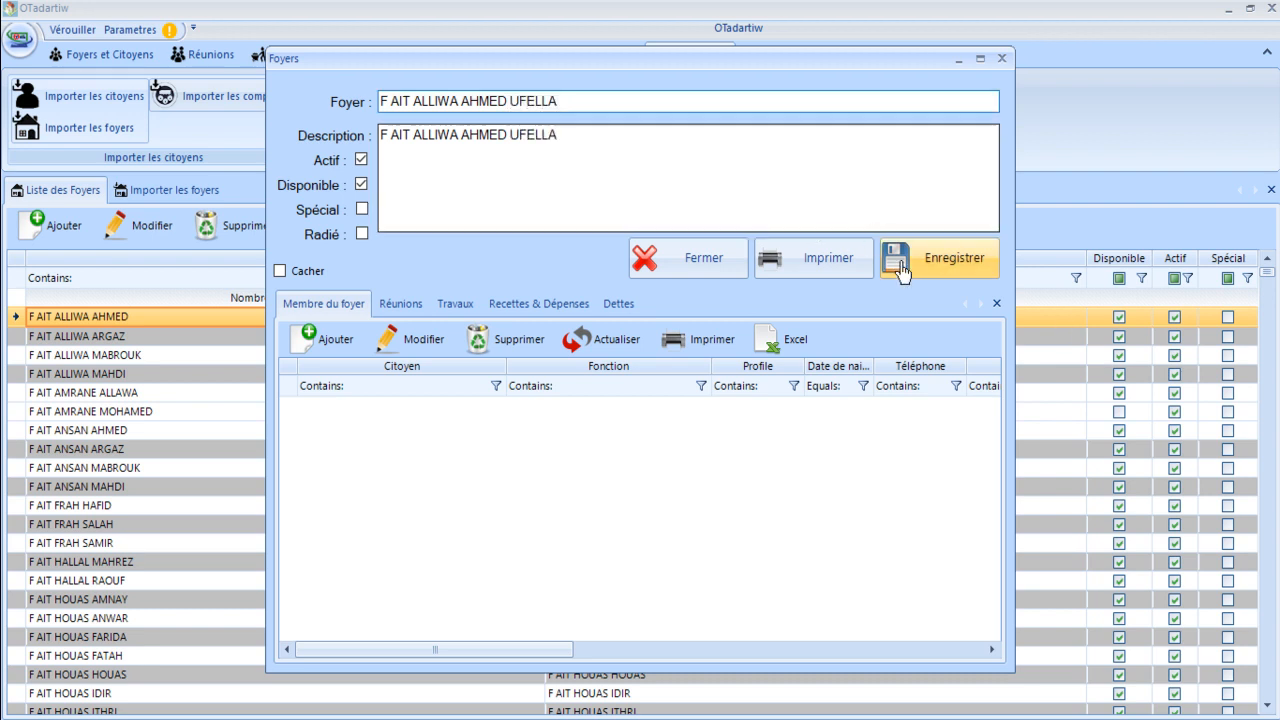
{"action": "left_click", "coordinate": [683, 280]}
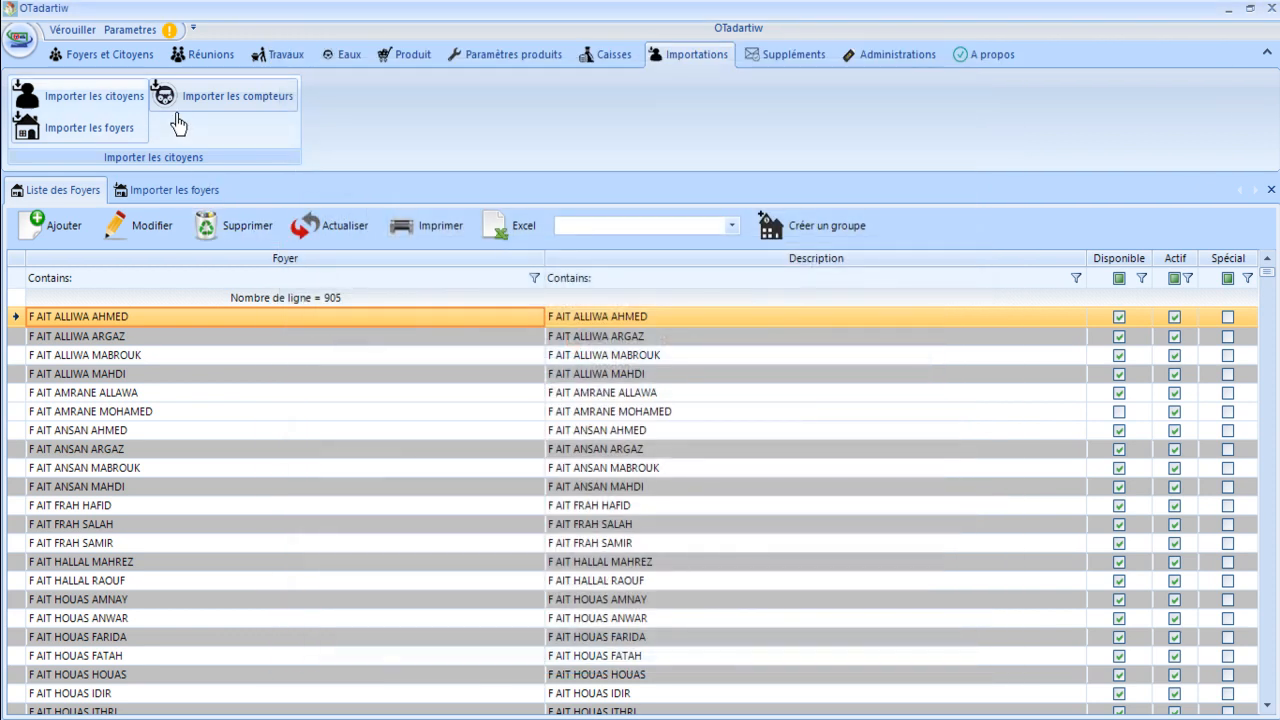
Open Liste des Citoyens from the Foyers et Citoyens ribbon to show 2870 citizens.
{"action": "left_click", "coordinate": [118, 55]}
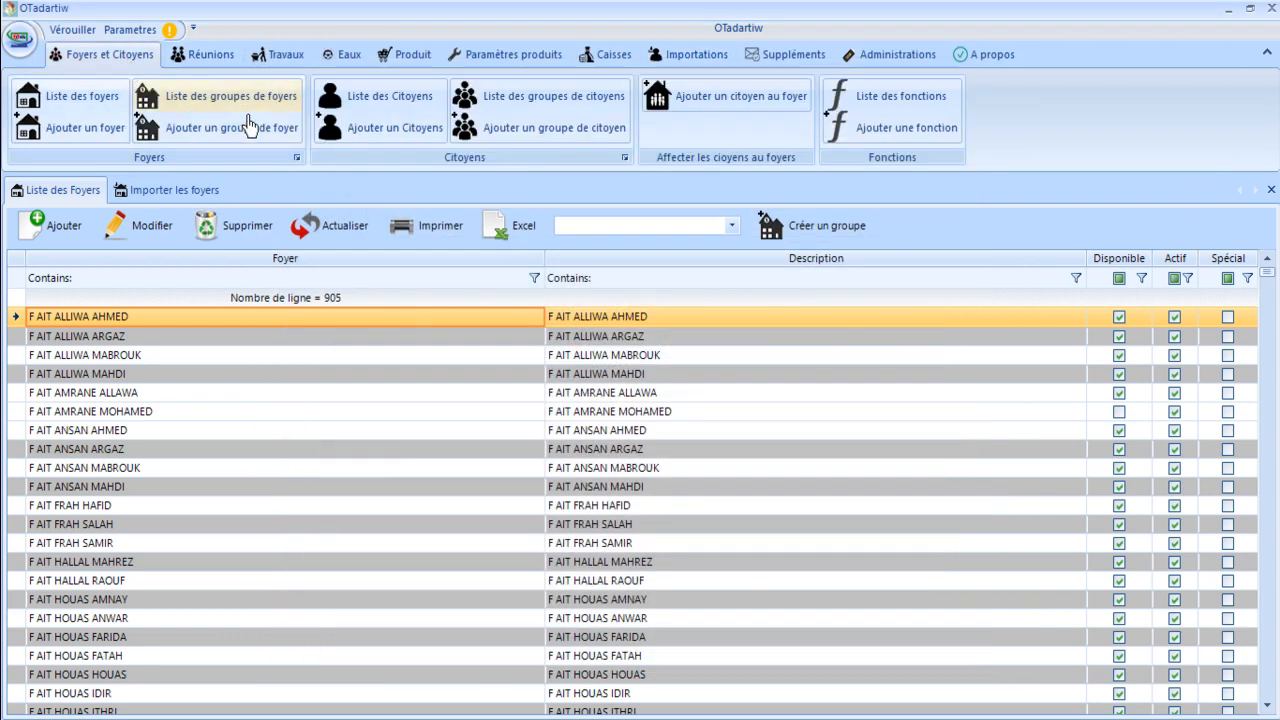
{"action": "left_click", "coordinate": [360, 106]}
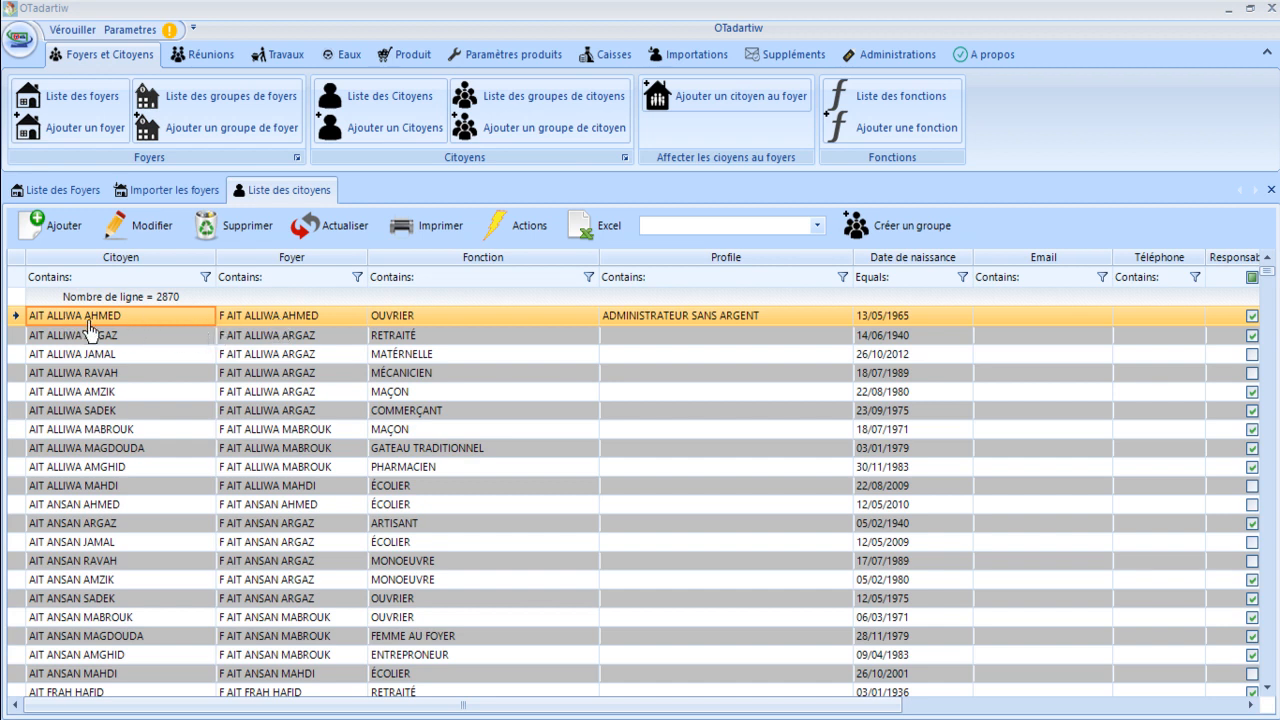
{"action": "left_click", "coordinate": [62, 192]}
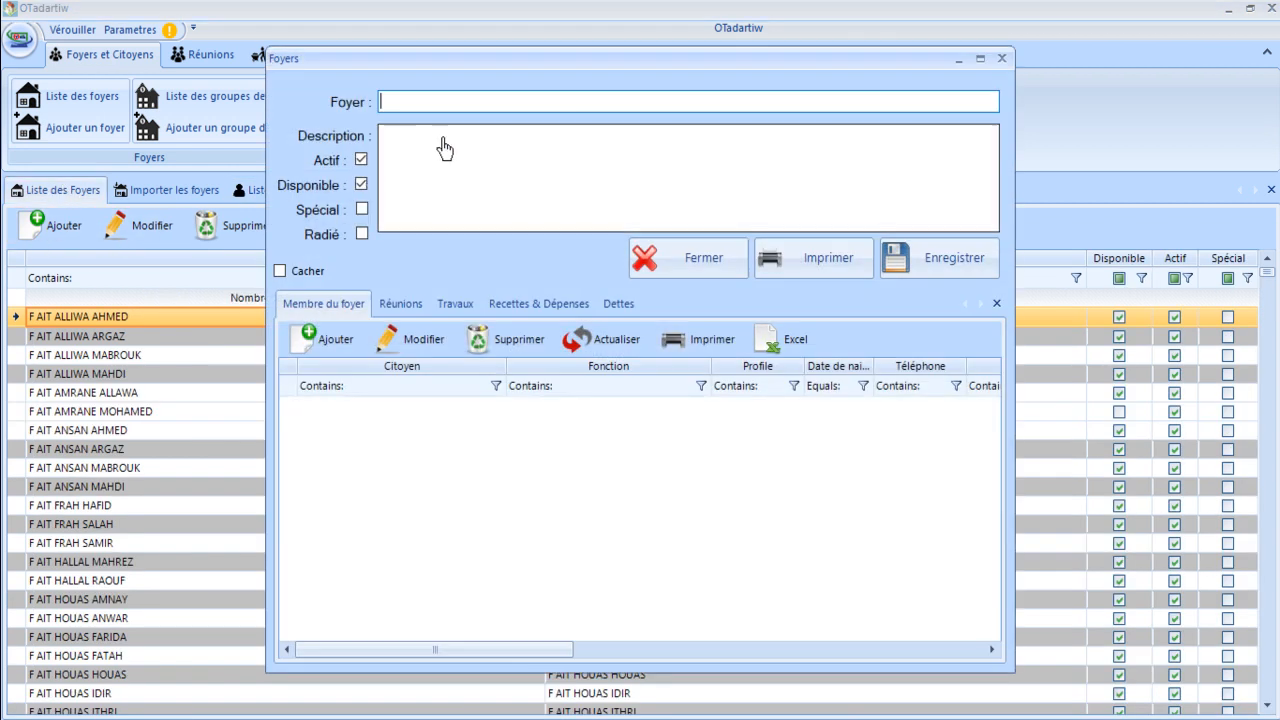
{"action": "left_click", "coordinate": [391, 104]}
{"action": "key", "text": "BackSpace"}
{"action": "key", "text": "BackSpace"}
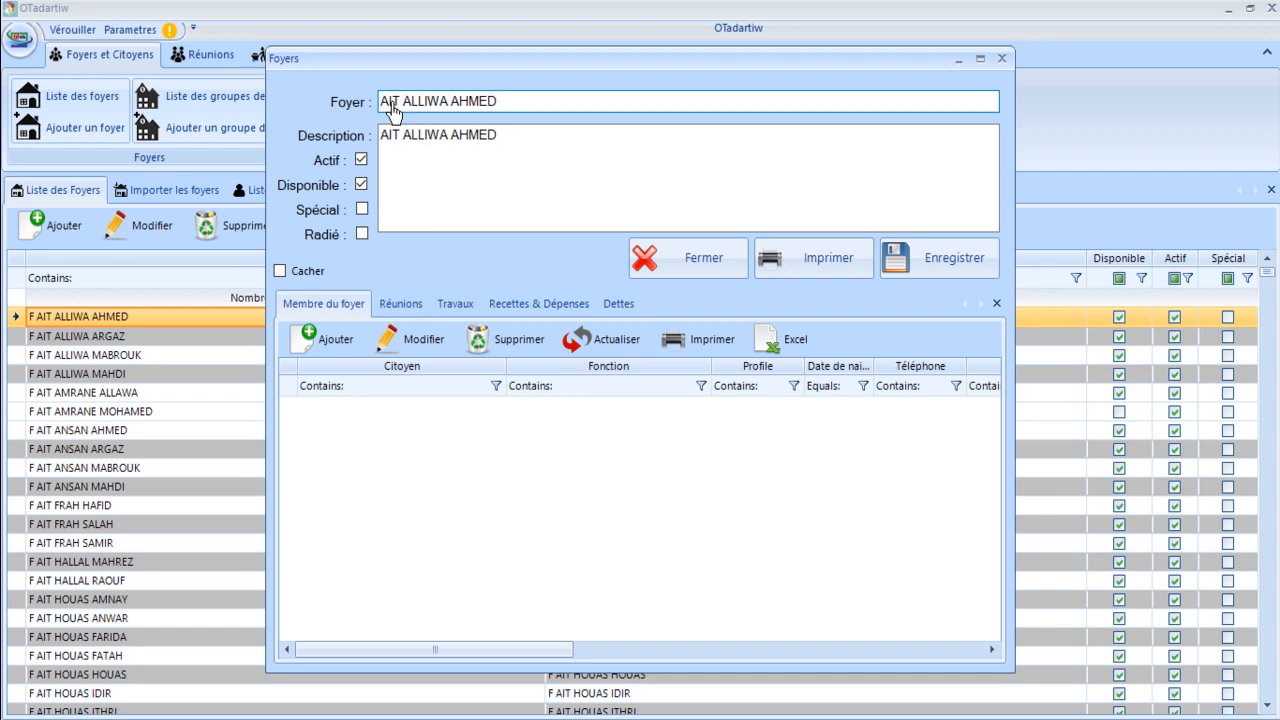
{"action": "left_click_drag", "start_coordinate": [537, 110], "coordinate": [303, 117]}
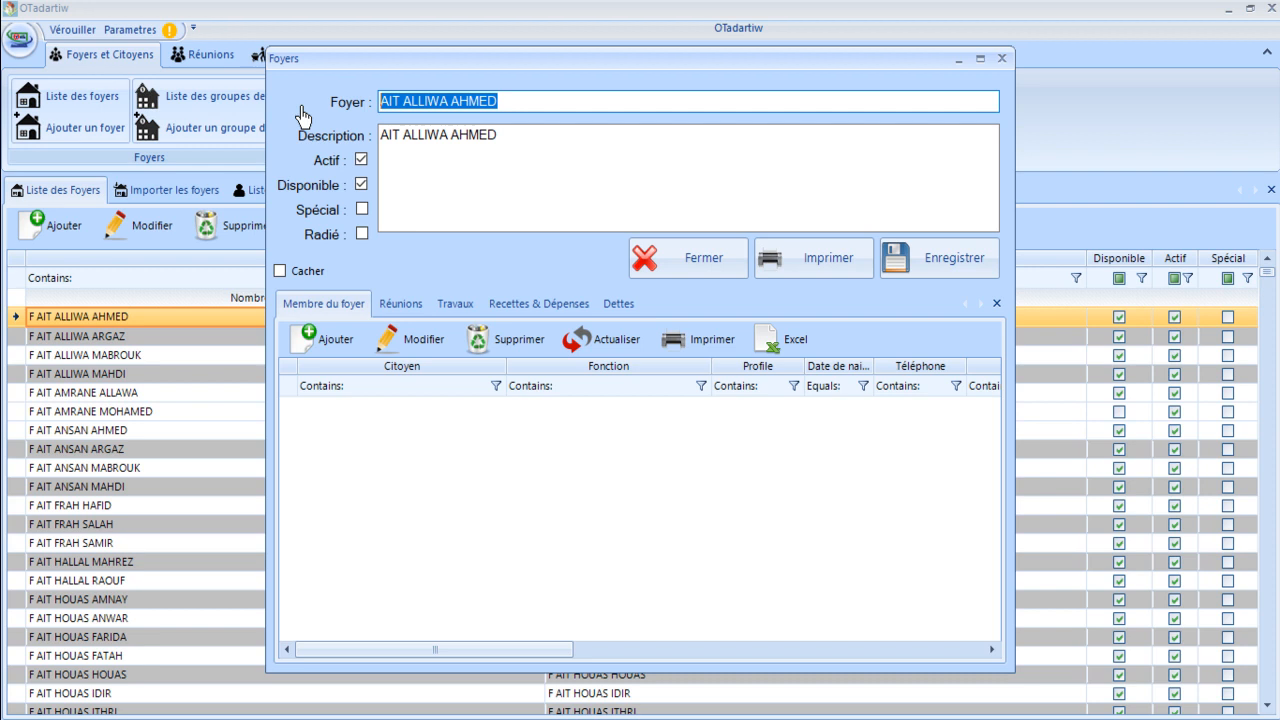
{"action": "left_click", "coordinate": [938, 258]}
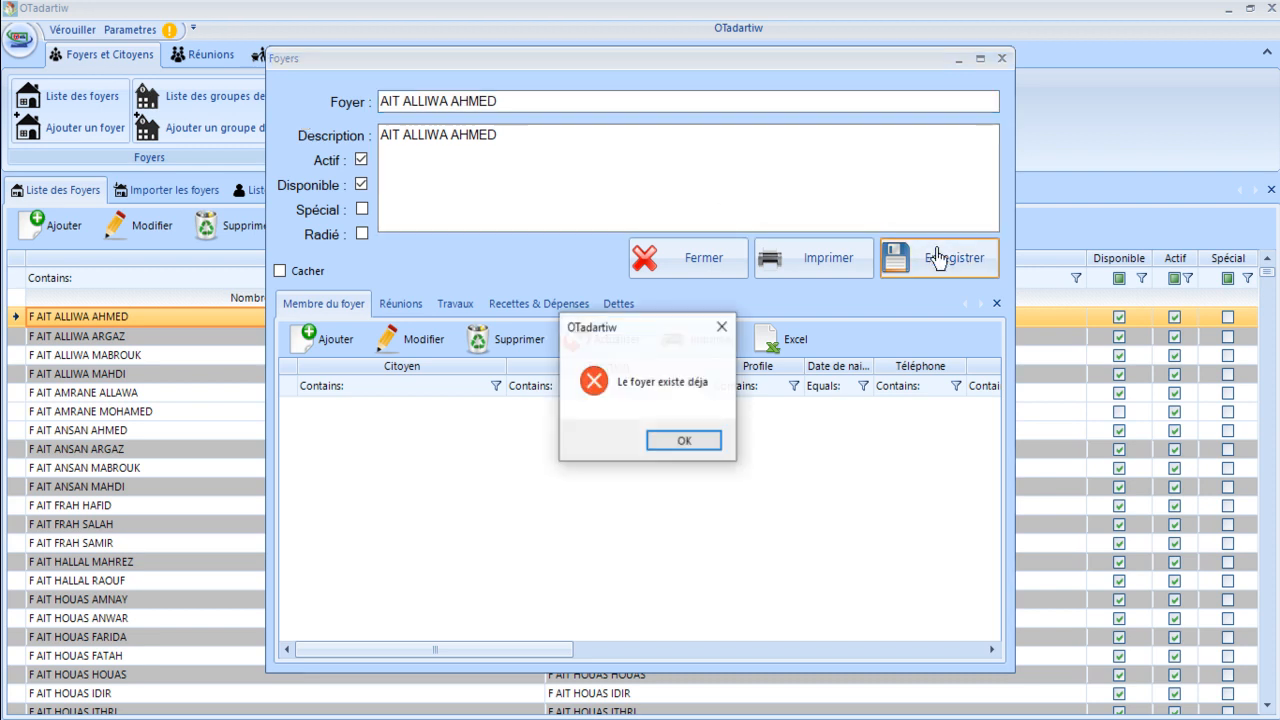